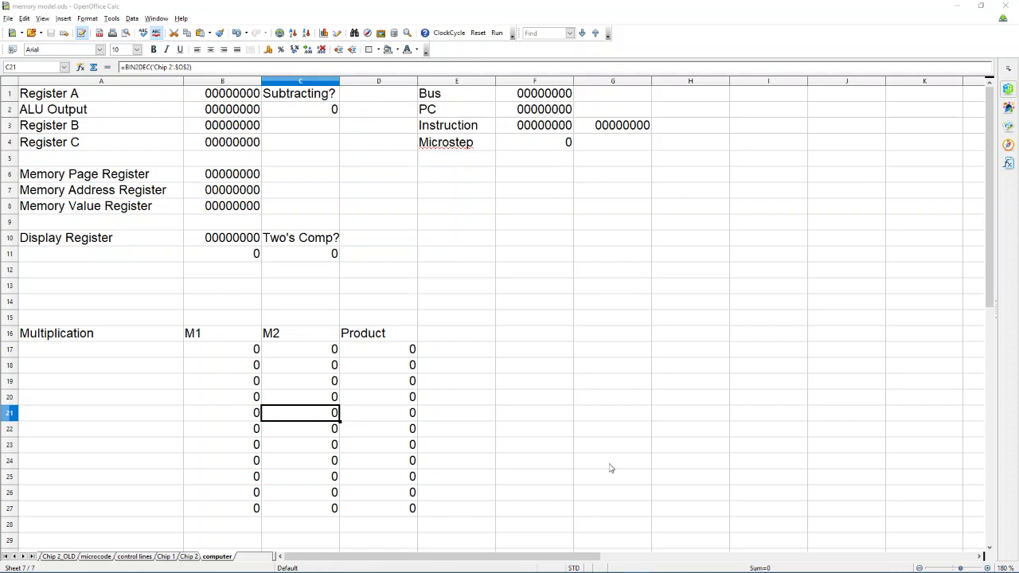
Glance at the control lines sheet's signal list, then return to the computer sheet.
{"action": "left_click", "coordinate": [335, 190]}
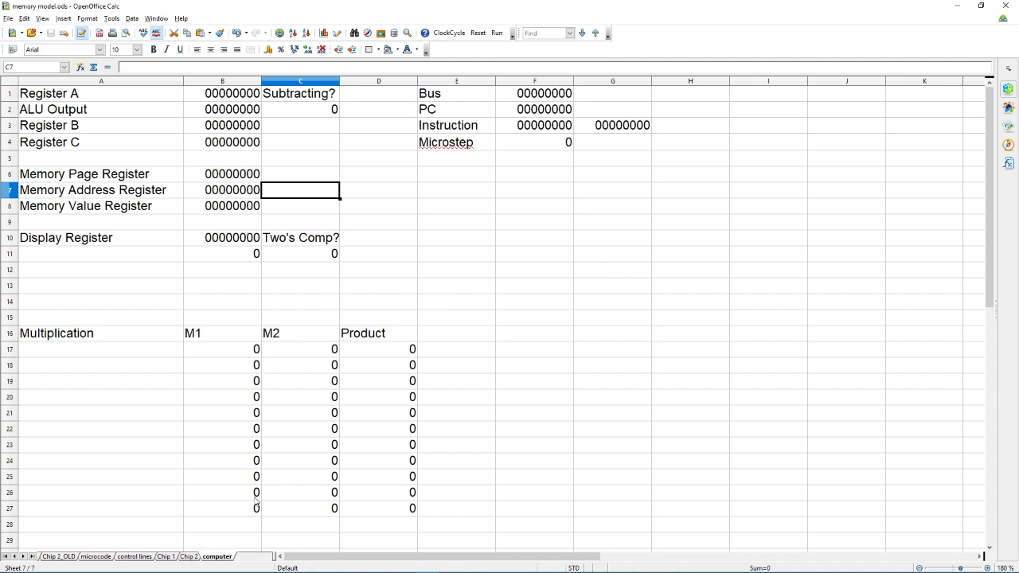
{"action": "left_click", "coordinate": [134, 557]}
{"action": "left_click", "coordinate": [216, 557]}
Select the Chip 1 memory table to confirm every cell reads 00000000.
{"action": "left_click", "coordinate": [165, 556]}
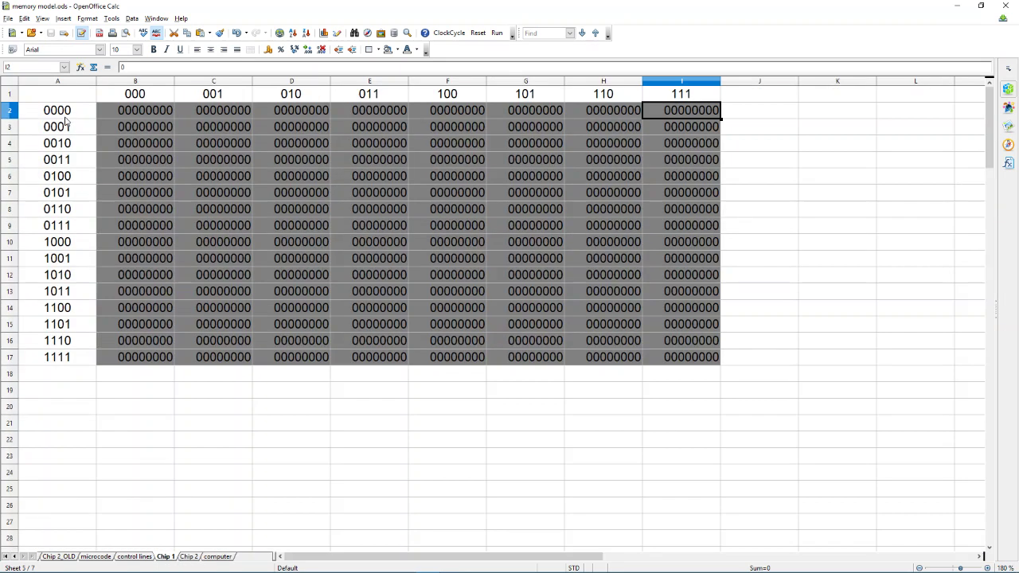
{"action": "left_click_drag", "start_coordinate": [101, 117], "coordinate": [688, 357]}
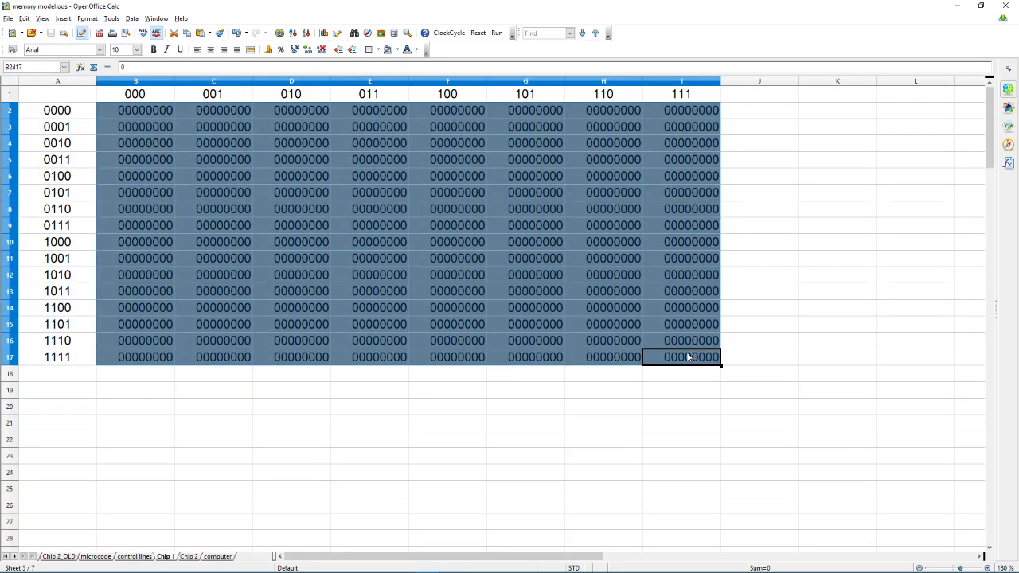
{"action": "left_click_drag", "start_coordinate": [112, 118], "coordinate": [703, 362]}
{"action": "left_click", "coordinate": [593, 356]}
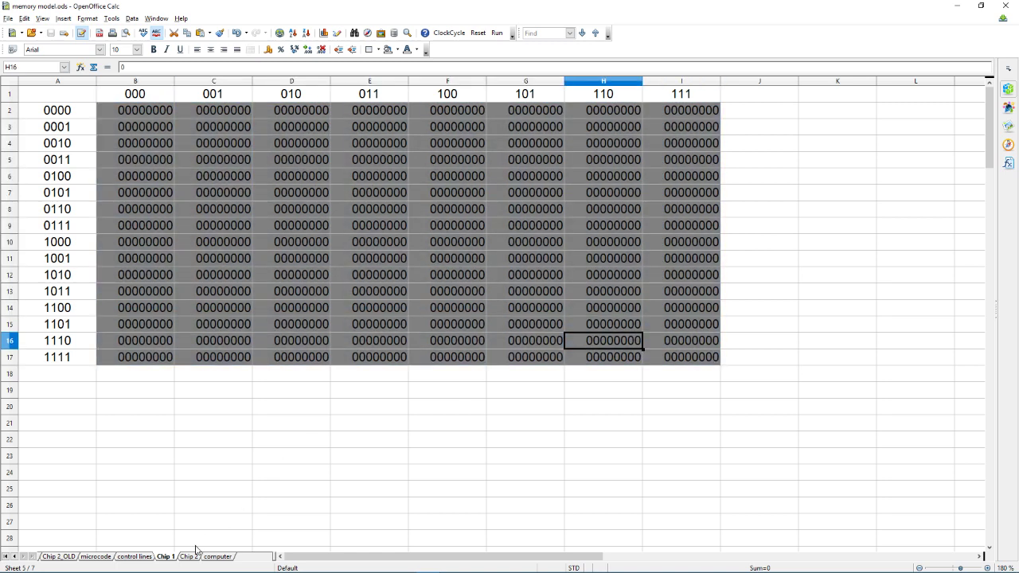
Inspect the whole Chip 2 memory table zoomed out, then return the cursor to A1.
{"action": "left_click", "coordinate": [188, 556]}
{"action": "left_click_drag", "start_coordinate": [135, 118], "coordinate": [504, 273]}
{"action": "key", "text": "ctrl"}
{"action": "scroll", "coordinate": [393, 206], "scroll_direction": "down", "scroll_amount": 8}
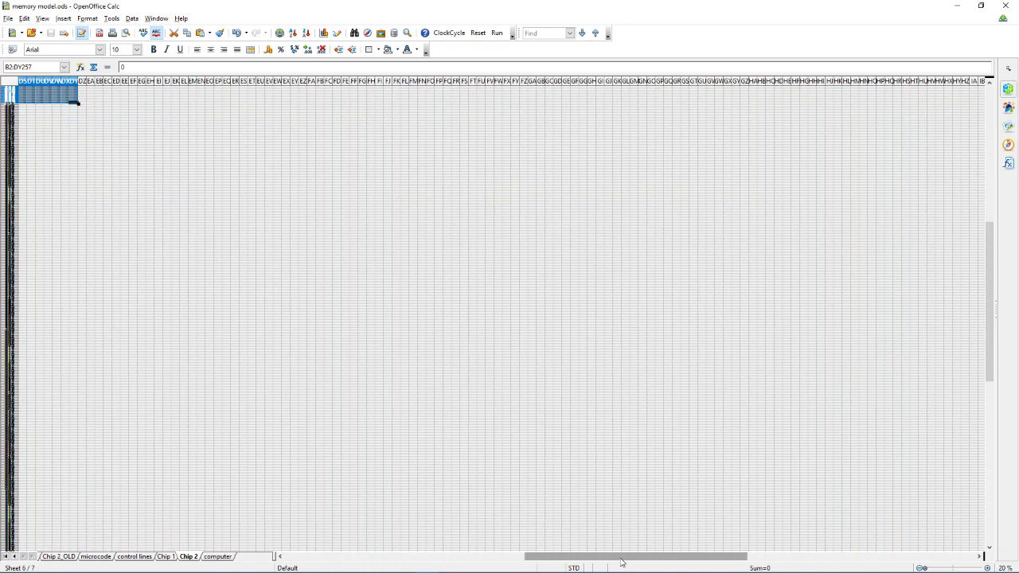
{"action": "left_click_drag", "start_coordinate": [622, 557], "coordinate": [50, 493]}
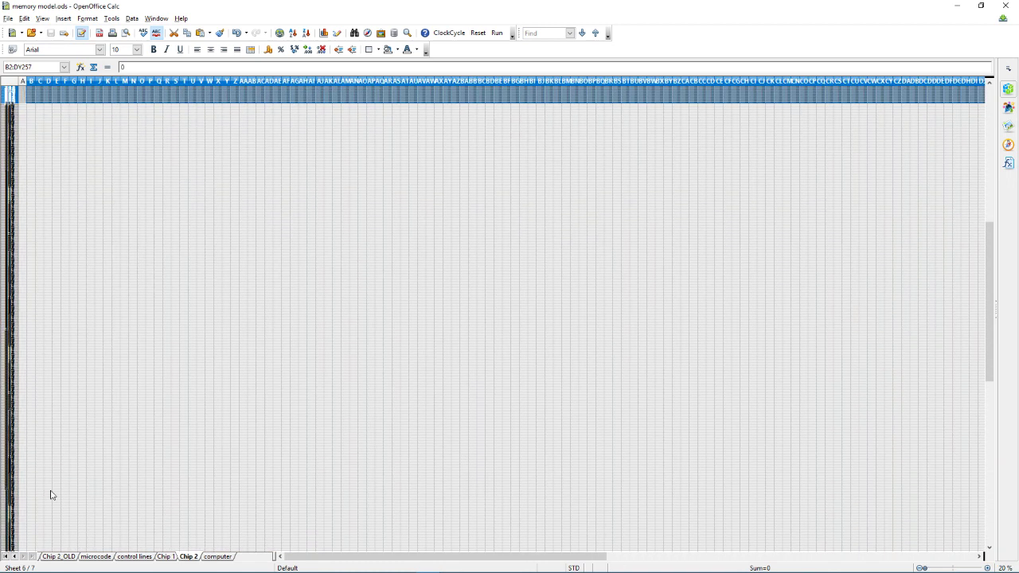
{"action": "scroll", "coordinate": [379, 189], "scroll_direction": "up", "scroll_amount": 15}
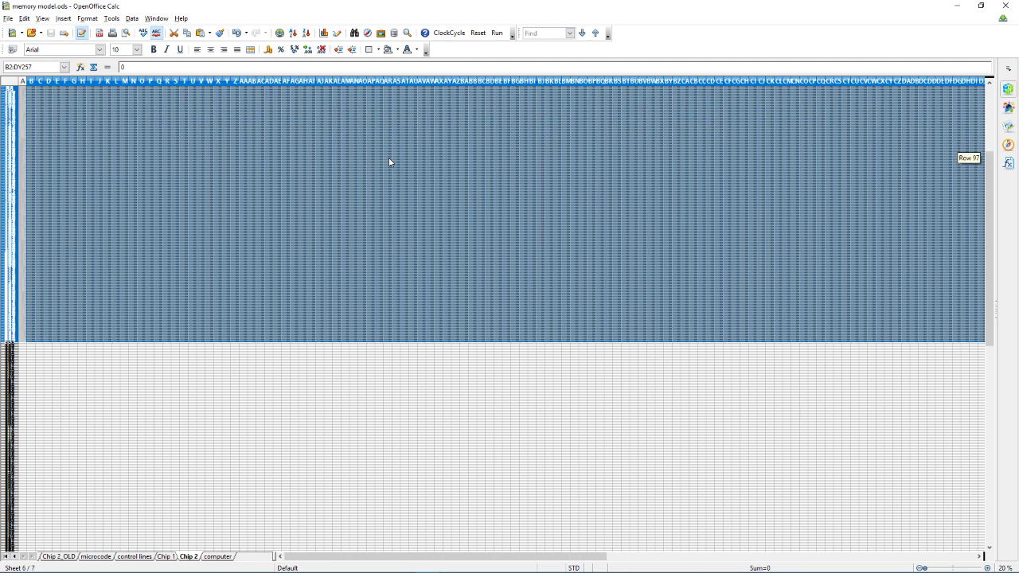
{"action": "key", "text": "ctrl+Home"}
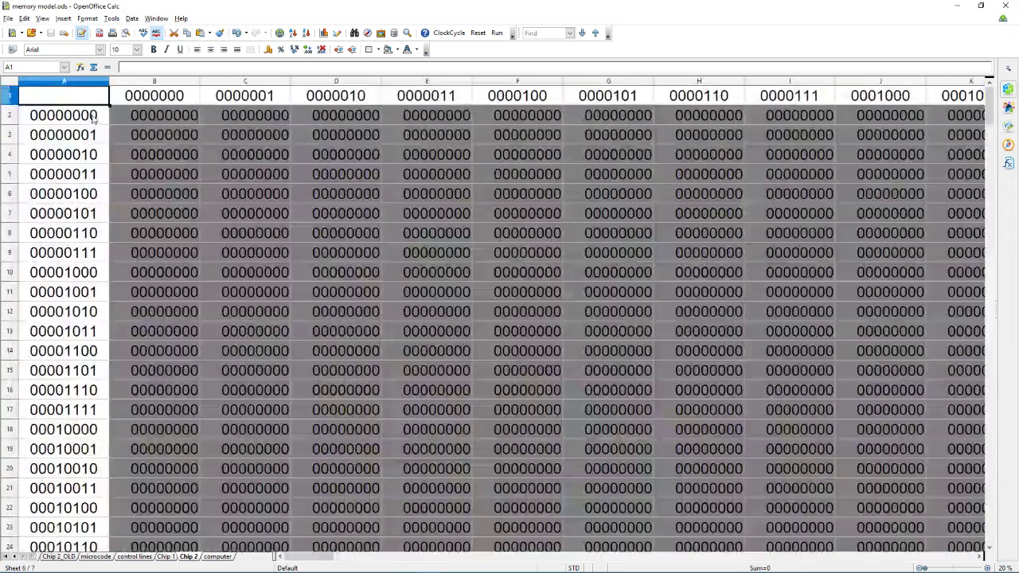
Go back to the computer sheet and switch to yeet.asm in Notepad++.
{"action": "left_click", "coordinate": [185, 557]}
{"action": "left_click", "coordinate": [217, 556]}
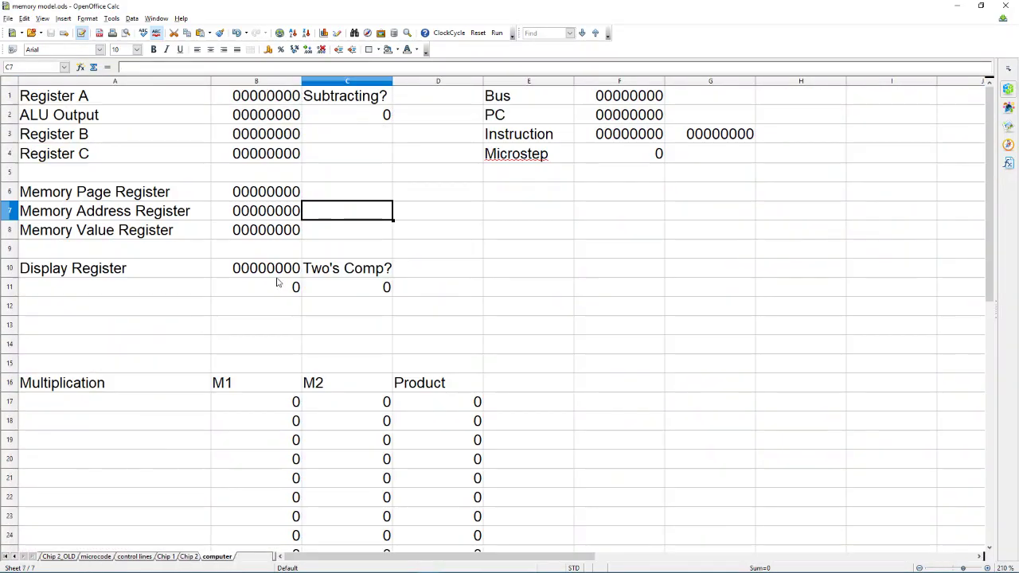
{"action": "key", "text": "alt+Tab"}
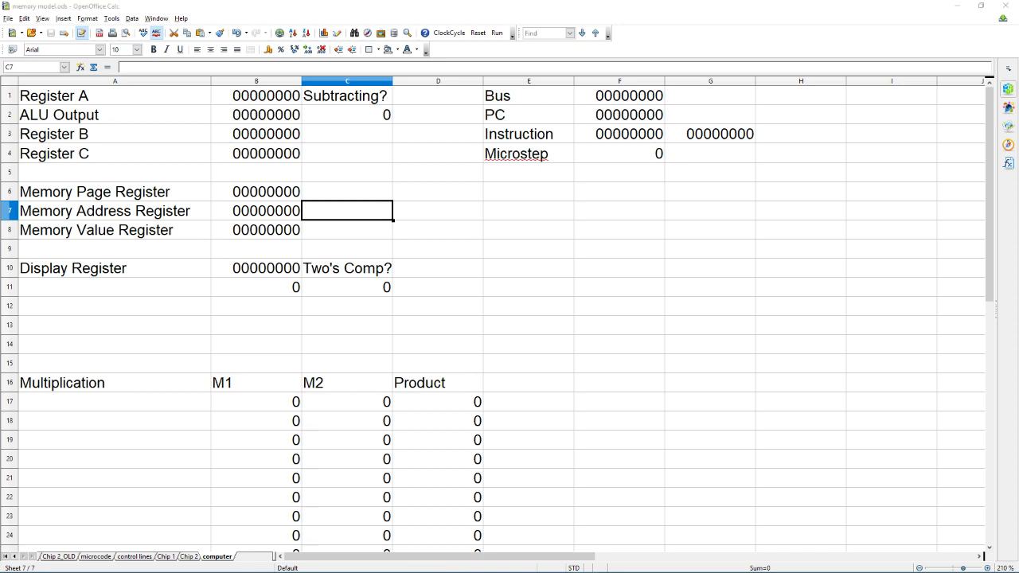
{"action": "scroll", "coordinate": [417, 182], "scroll_direction": "down", "scroll_amount": 20}
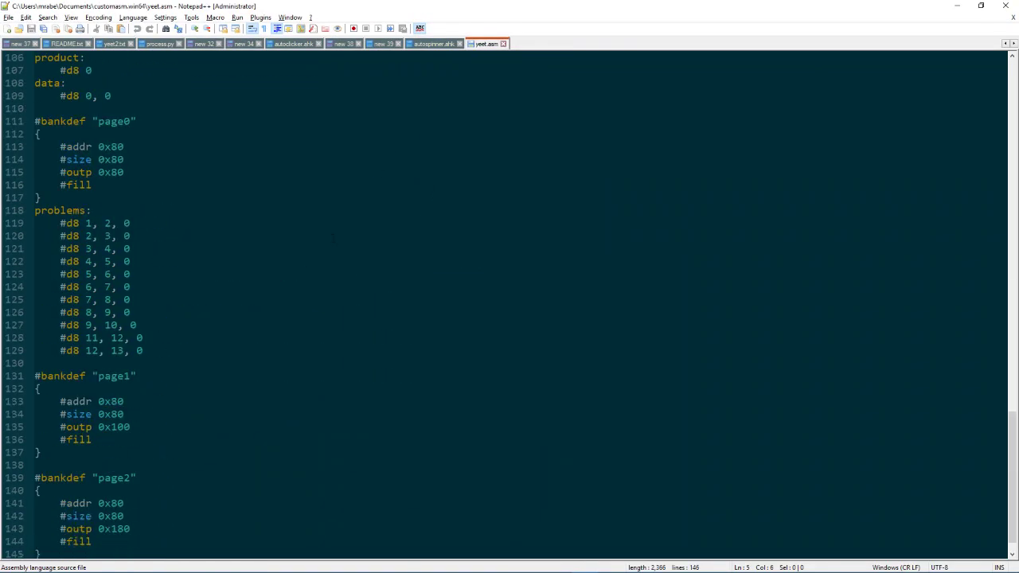
Scroll to the top of yeet.asm and select all of its code.
{"action": "scroll", "coordinate": [336, 197], "scroll_direction": "up", "scroll_amount": 20}
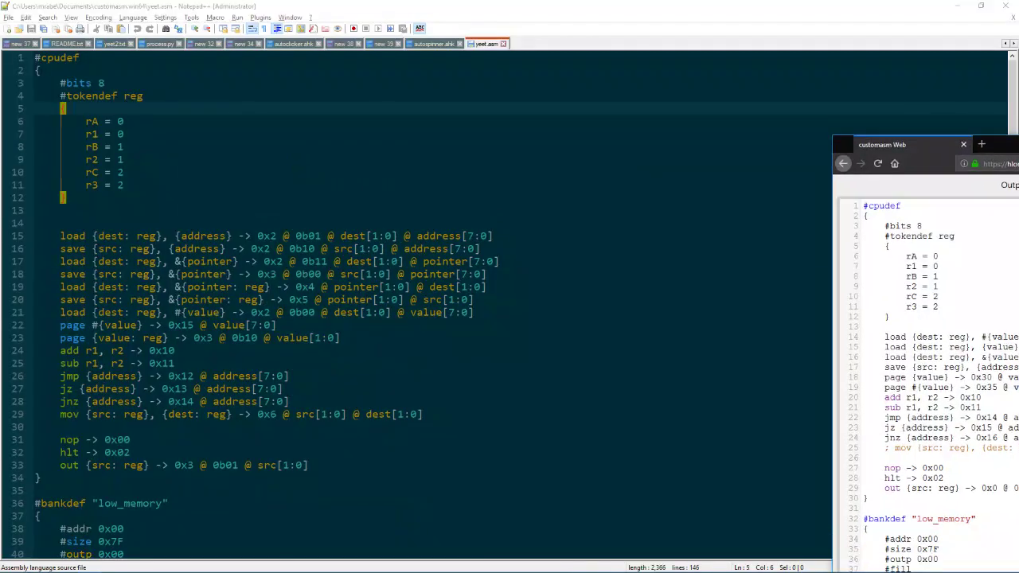
{"action": "key", "text": "ctrl+a"}
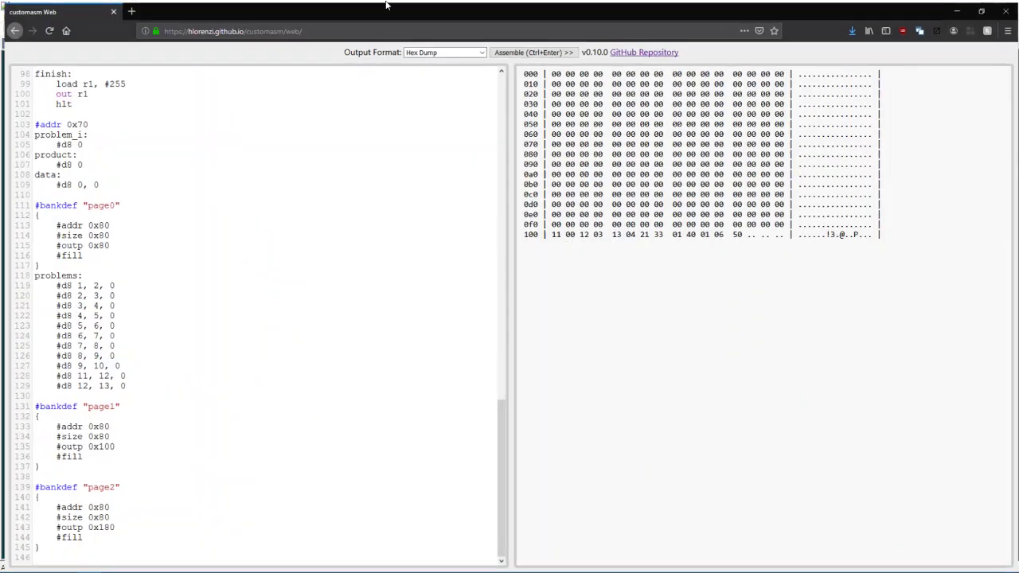
Open the hlorenzi/customasm GitHub page in a new tab, return to the assembler, and switch toward Calc.
{"action": "scroll", "coordinate": [262, 223], "scroll_direction": "up", "scroll_amount": 20}
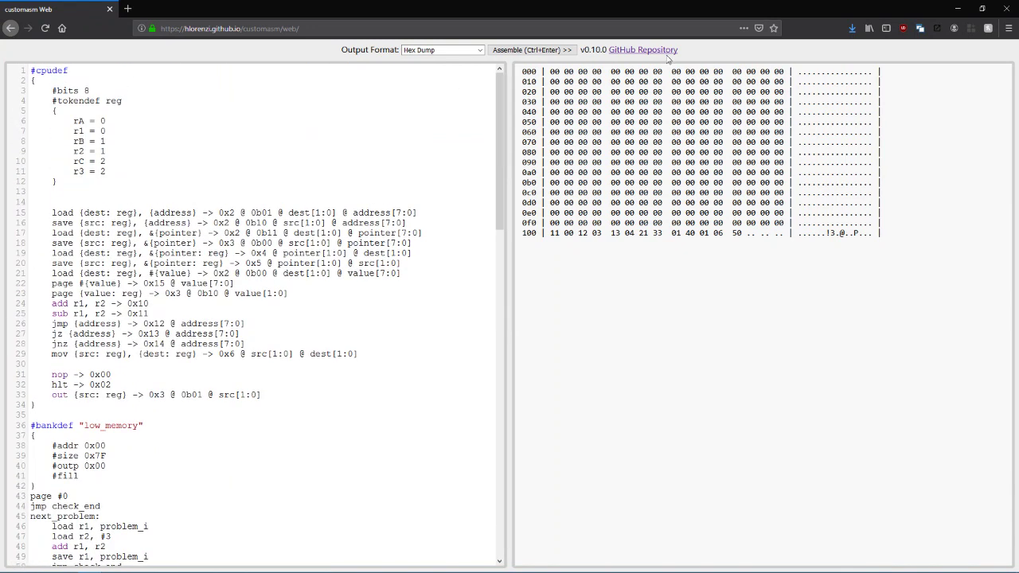
{"action": "left_click", "coordinate": [666, 51]}
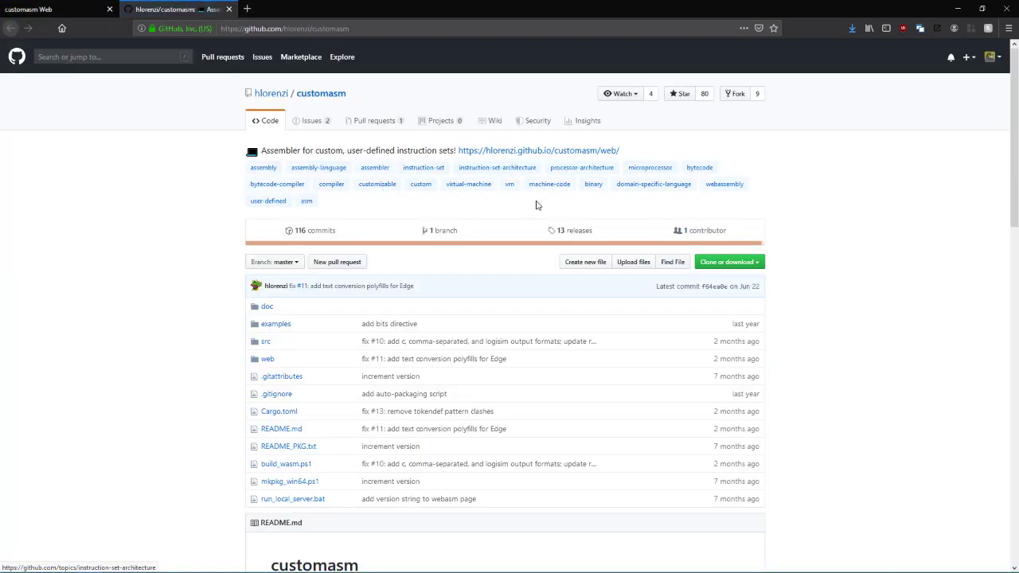
{"action": "left_click", "coordinate": [68, 9]}
{"action": "key", "text": "alt+Tab"}
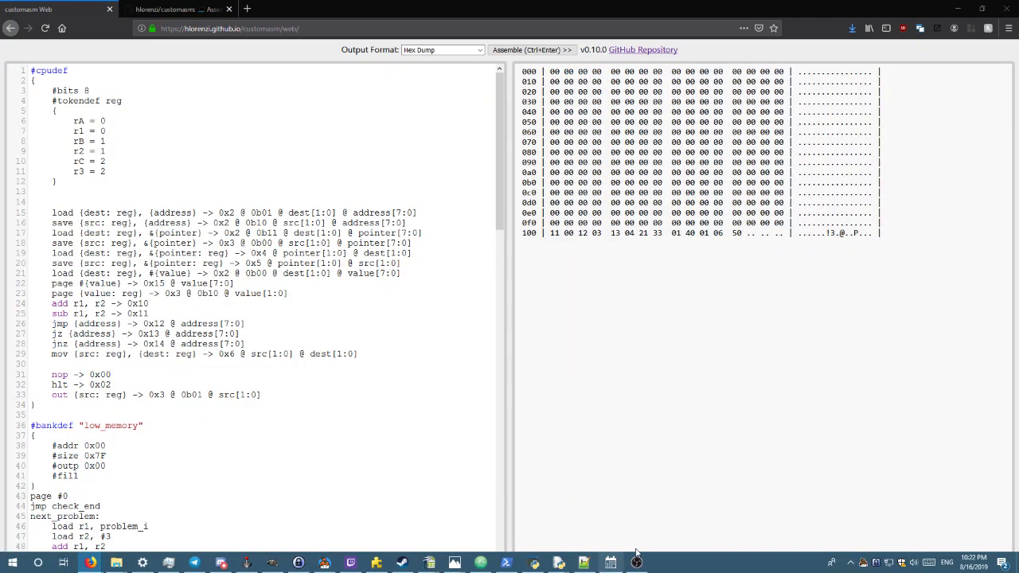
{"action": "key", "text": "alt+Tab"}
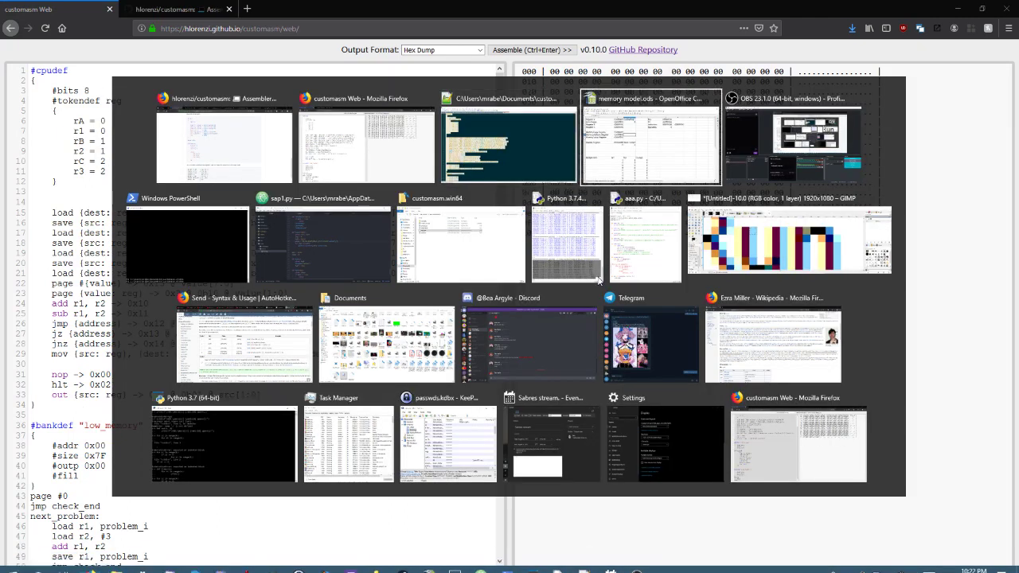
In memory model.ods, scroll through the microcode sheet's opcode table, then return to the computer sheet.
{"action": "left_click", "coordinate": [601, 281]}
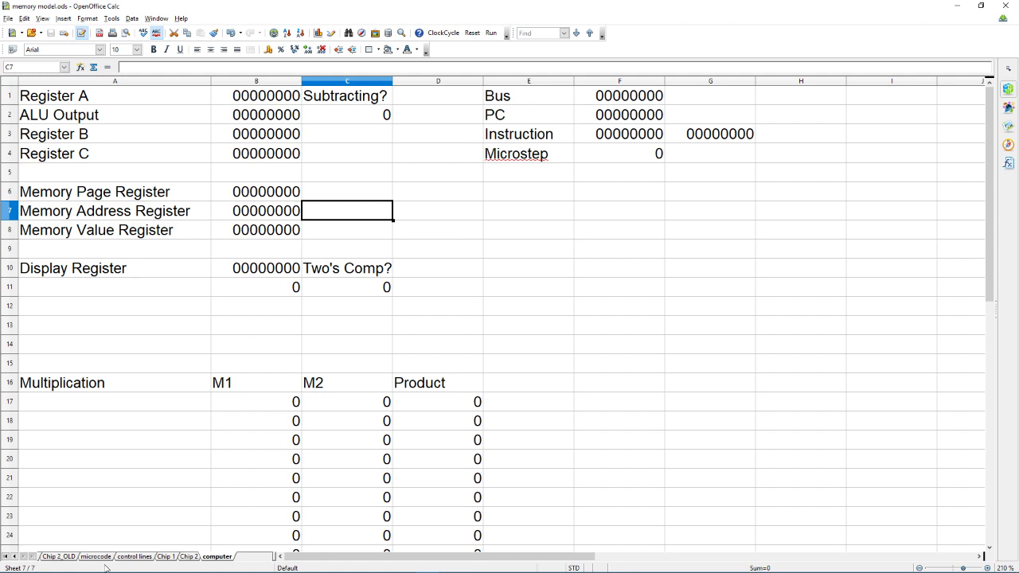
{"action": "left_click", "coordinate": [101, 558]}
{"action": "scroll", "coordinate": [326, 273], "scroll_direction": "down", "scroll_amount": 4}
{"action": "scroll", "coordinate": [159, 270], "scroll_direction": "down", "scroll_amount": 20}
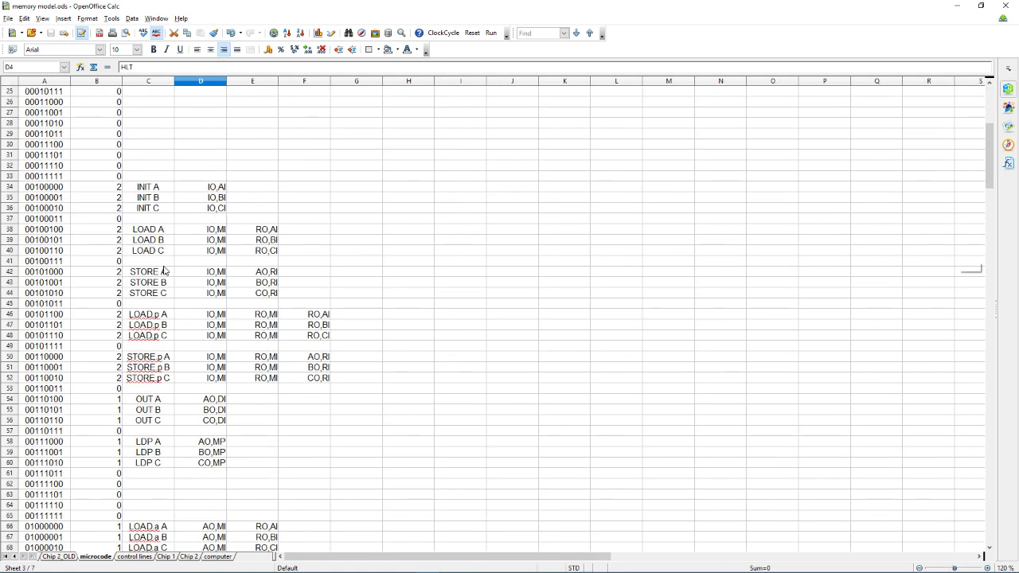
{"action": "scroll", "coordinate": [178, 316], "scroll_direction": "up", "scroll_amount": 20}
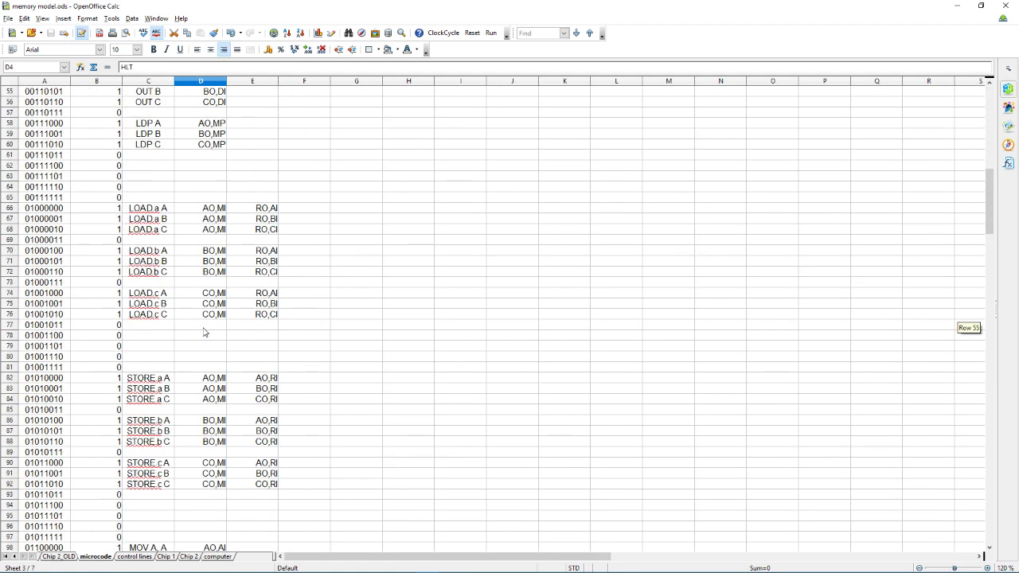
{"action": "left_click", "coordinate": [208, 264]}
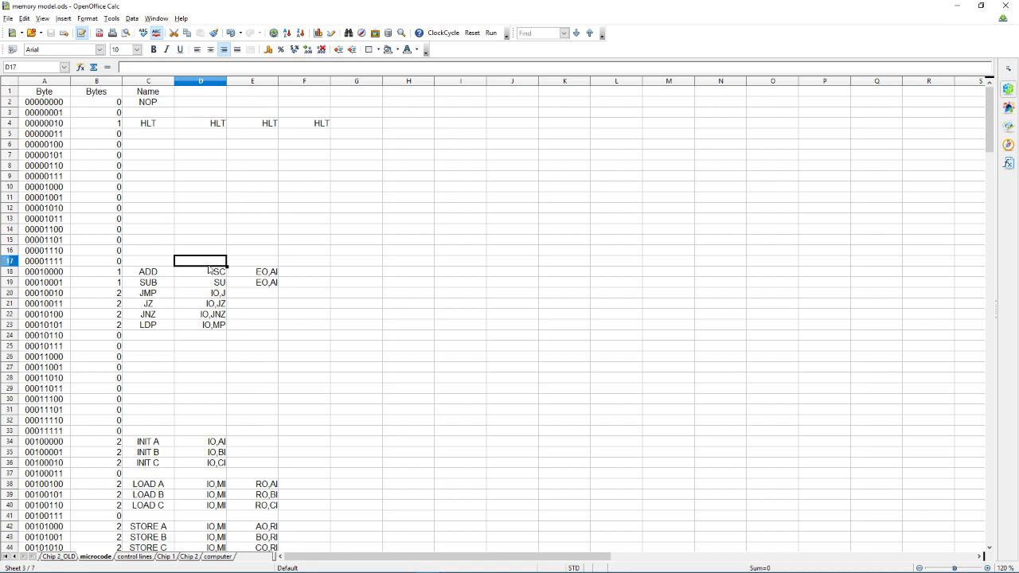
{"action": "left_click", "coordinate": [216, 556]}
Switch to the customasm Web browser window.
{"action": "key", "text": "alt+Tab"}
{"action": "key", "text": "Tab"}
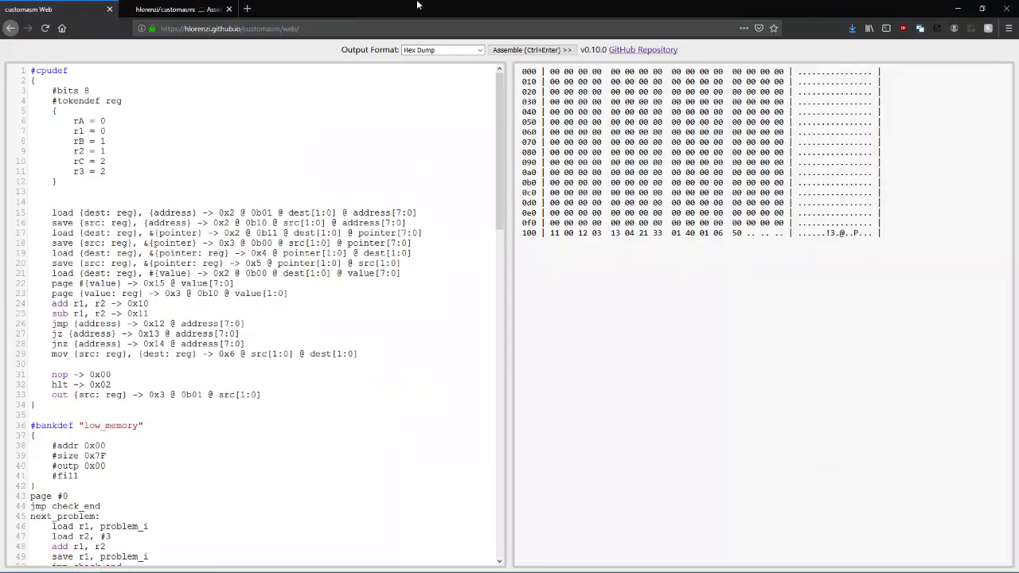
{"action": "left_click_drag", "start_coordinate": [417, 5], "coordinate": [215, 188]}
Bring the yeet.asm source in Notepad++ to the front.
{"action": "left_click", "coordinate": [466, 187]}
{"action": "left_click", "coordinate": [422, 261]}
{"action": "left_click", "coordinate": [584, 562]}
{"action": "key", "text": "alt+Tab"}
{"action": "key", "text": "Tab"}
{"action": "key", "text": "Escape"}
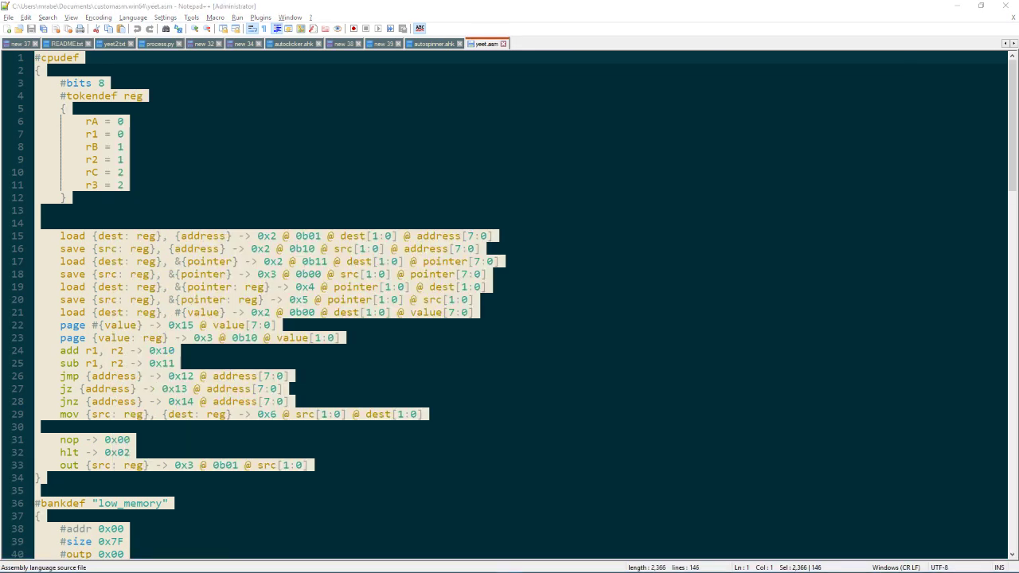
{"action": "key", "text": "alt+Tab"}
{"action": "key", "text": "alt+Tab"}
Review the #cpudef block (lines 1–34) and the low_memory bank definition lines.
{"action": "left_click", "coordinate": [243, 235]}
{"action": "scroll", "coordinate": [216, 292], "scroll_direction": "down", "scroll_amount": 20}
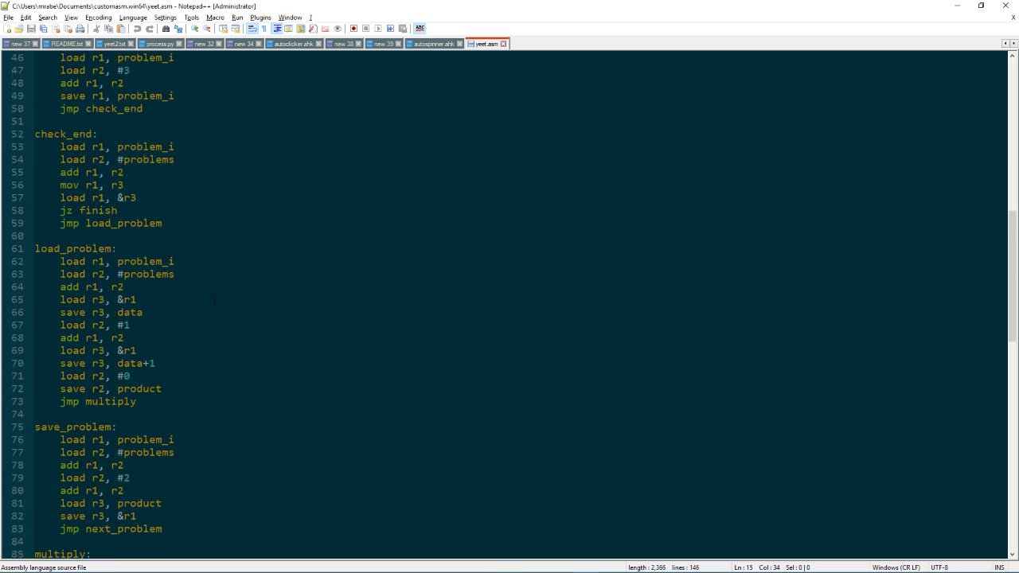
{"action": "scroll", "coordinate": [216, 291], "scroll_direction": "down", "scroll_amount": 11}
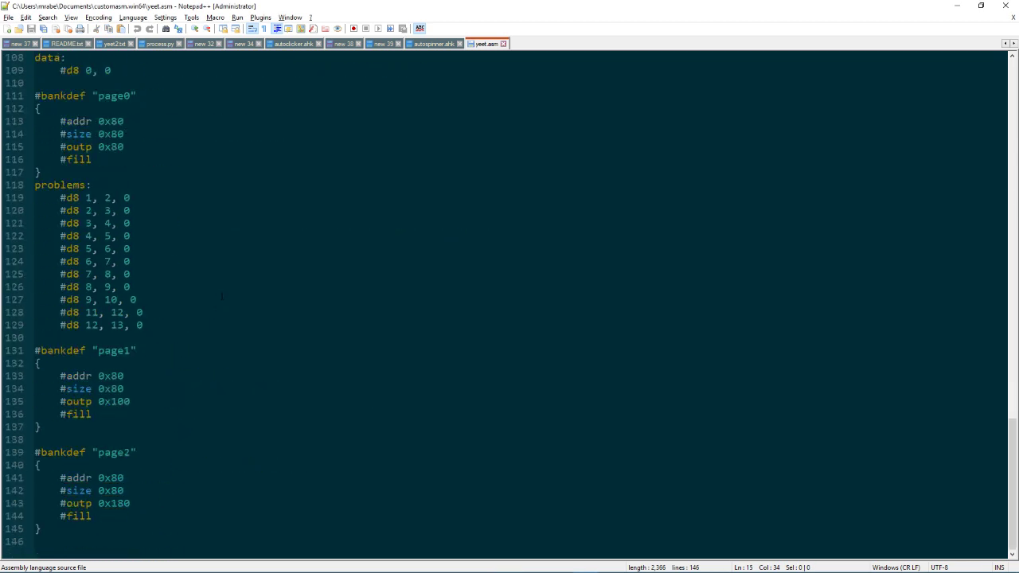
{"action": "scroll", "coordinate": [222, 297], "scroll_direction": "up", "scroll_amount": 20}
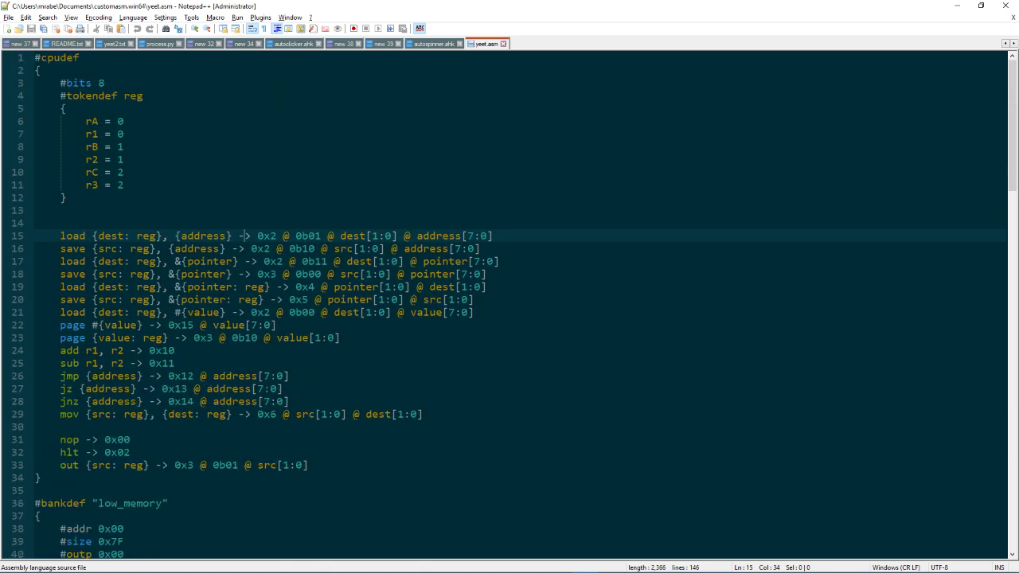
{"action": "left_click_drag", "start_coordinate": [35, 58], "coordinate": [119, 477]}
{"action": "left_click", "coordinate": [61, 98]}
{"action": "scroll", "coordinate": [62, 100], "scroll_direction": "down", "scroll_amount": 8}
{"action": "scroll", "coordinate": [62, 100], "scroll_direction": "up", "scroll_amount": 3}
{"action": "scroll", "coordinate": [62, 101], "scroll_direction": "down", "scroll_amount": 3}
{"action": "scroll", "coordinate": [509, 302], "scroll_direction": "down", "scroll_amount": 1}
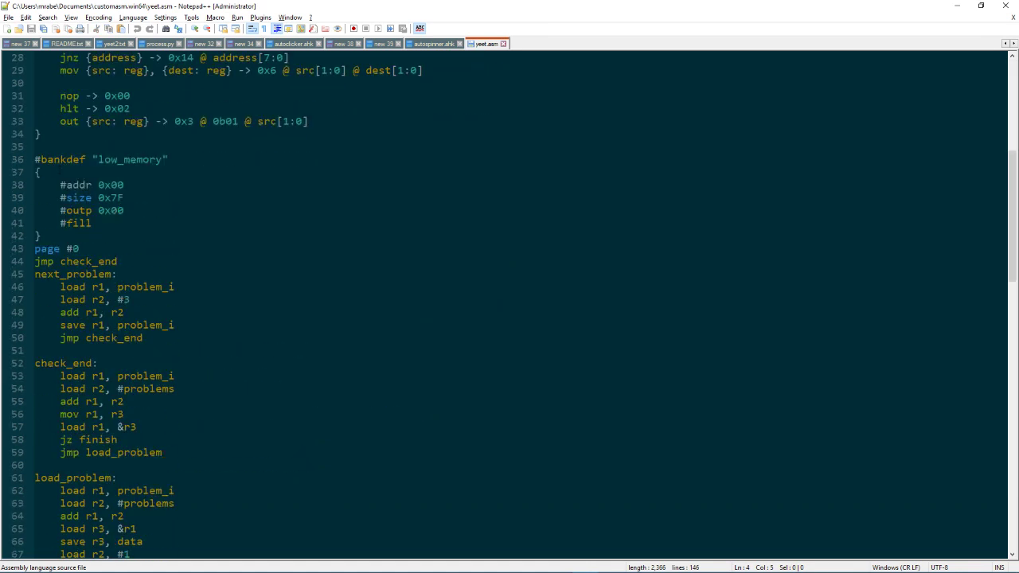
{"action": "left_click_drag", "start_coordinate": [35, 159], "coordinate": [40, 238]}
{"action": "left_click", "coordinate": [80, 248]}
Highlight and review the problems table of number pairs.
{"action": "scroll", "coordinate": [80, 248], "scroll_direction": "down", "scroll_amount": 16}
{"action": "scroll", "coordinate": [168, 250], "scroll_direction": "down", "scroll_amount": 11}
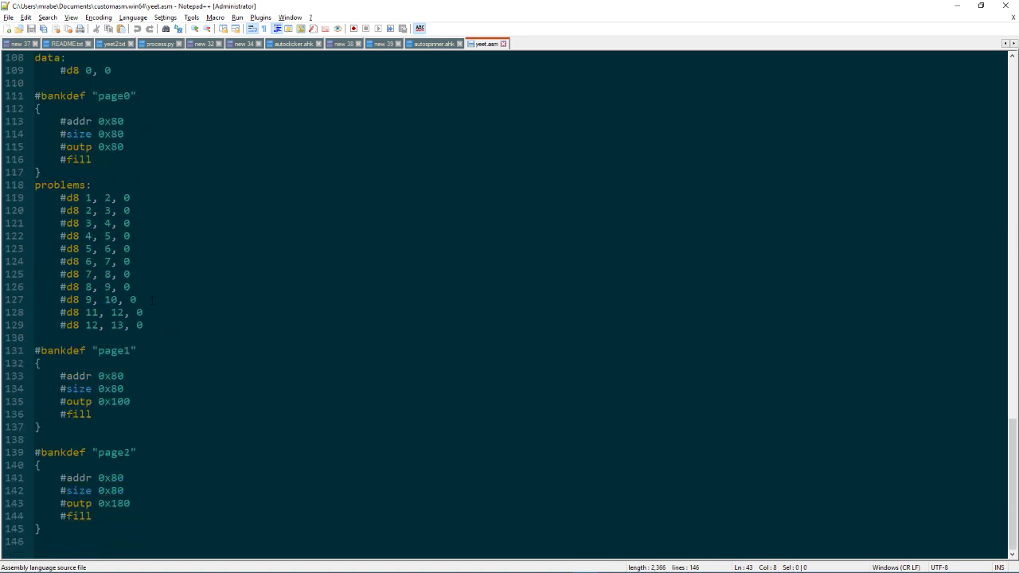
{"action": "scroll", "coordinate": [509, 303], "scroll_direction": "up", "scroll_amount": 11}
{"action": "scroll", "coordinate": [171, 334], "scroll_direction": "up", "scroll_amount": 15}
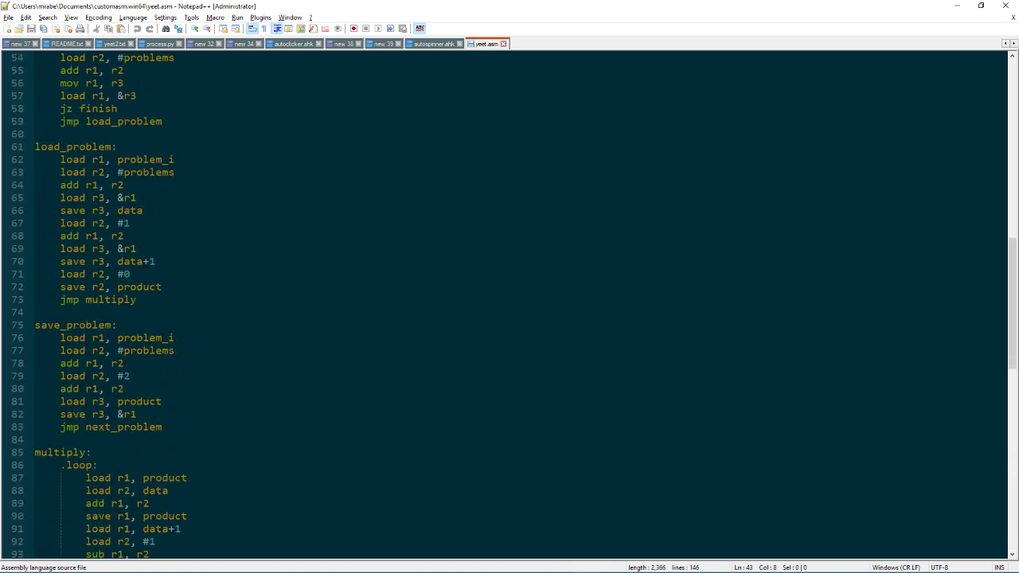
{"action": "scroll", "coordinate": [152, 335], "scroll_direction": "down", "scroll_amount": 20}
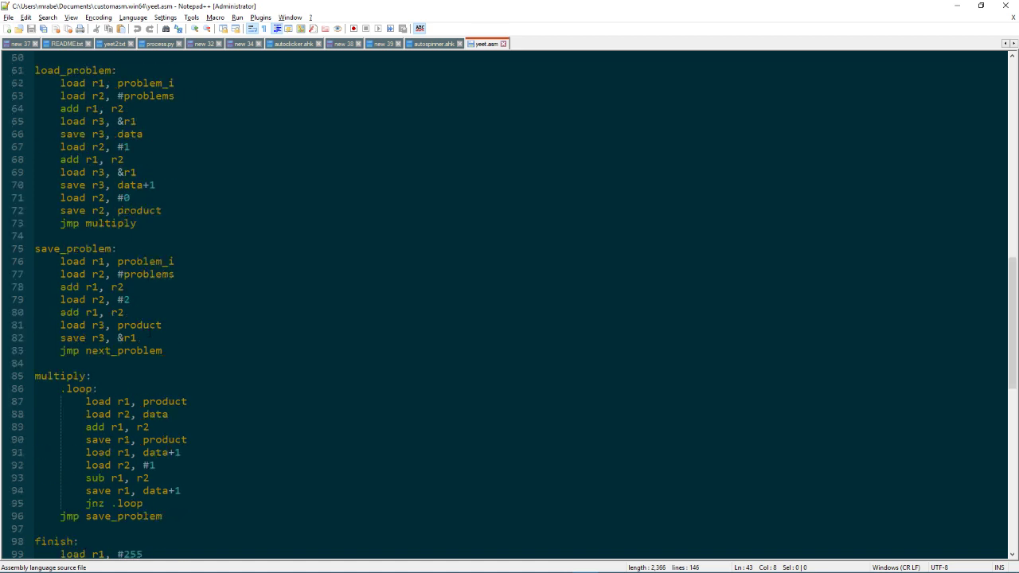
{"action": "left_click_drag", "start_coordinate": [35, 185], "coordinate": [189, 321]}
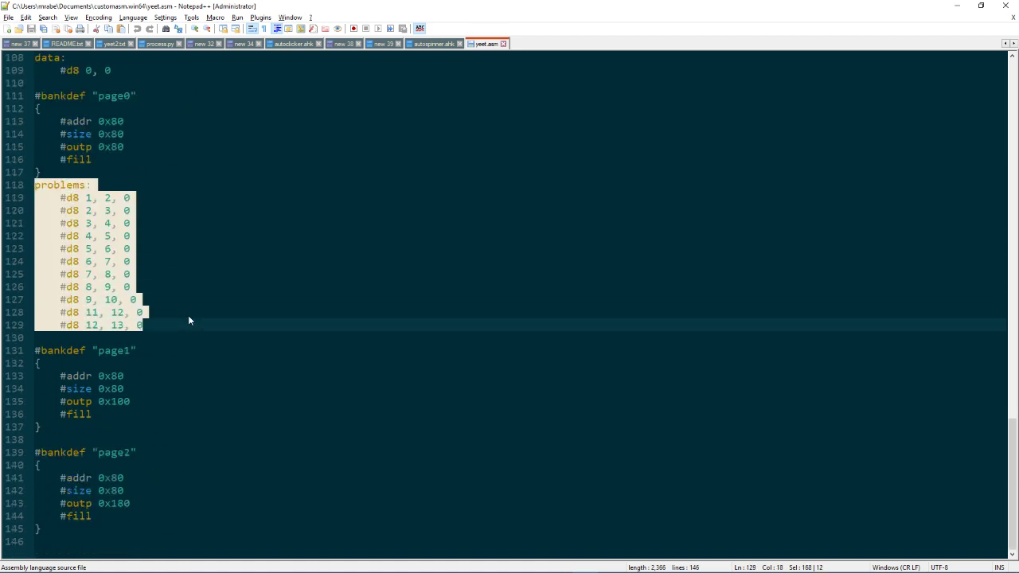
{"action": "left_click", "coordinate": [131, 211]}
Highlight and review the multiply routine.
{"action": "scroll", "coordinate": [153, 326], "scroll_direction": "up", "scroll_amount": 5}
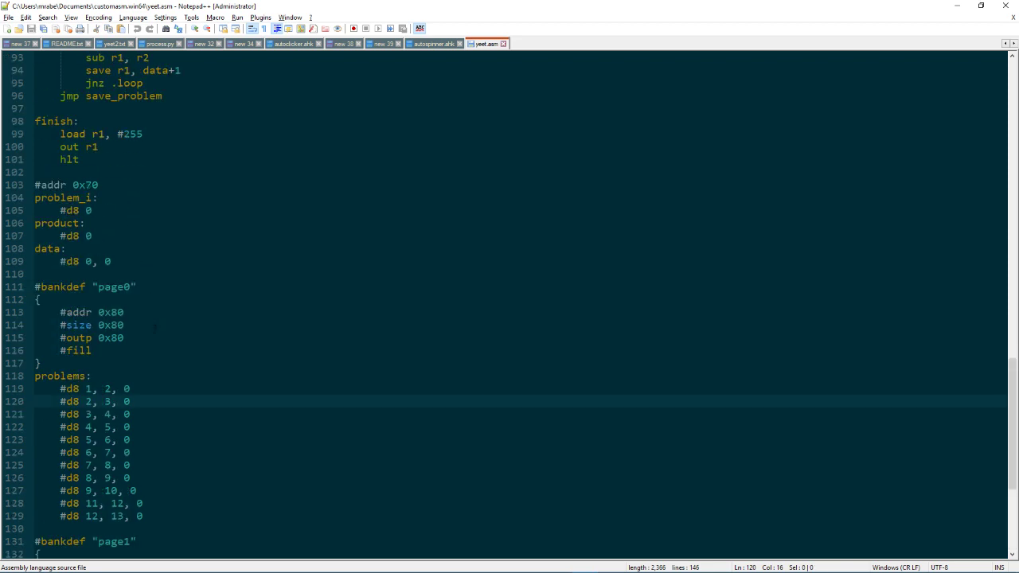
{"action": "scroll", "coordinate": [153, 326], "scroll_direction": "up", "scroll_amount": 8}
{"action": "left_click_drag", "start_coordinate": [29, 263], "coordinate": [163, 401]}
{"action": "scroll", "coordinate": [162, 401], "scroll_direction": "up", "scroll_amount": 2}
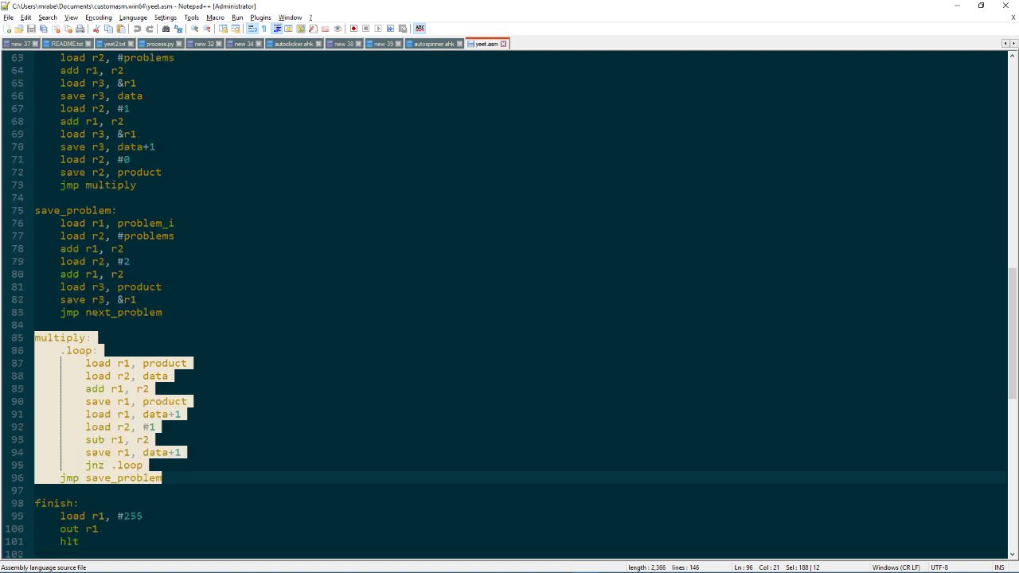
{"action": "scroll", "coordinate": [159, 236], "scroll_direction": "up", "scroll_amount": 1}
{"action": "left_click", "coordinate": [159, 236]}
{"action": "scroll", "coordinate": [159, 236], "scroll_direction": "up", "scroll_amount": 6}
{"action": "scroll", "coordinate": [160, 236], "scroll_direction": "down", "scroll_amount": 10}
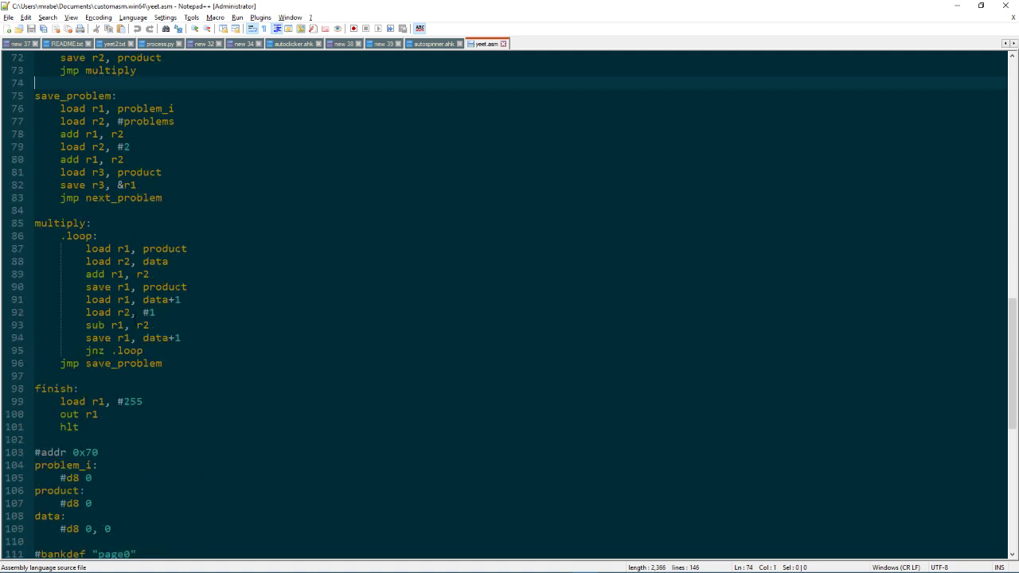
{"action": "scroll", "coordinate": [149, 417], "scroll_direction": "down", "scroll_amount": 12}
Put the caret on the 4, 5 problem, then bring PowerShell into view maximized.
{"action": "left_click", "coordinate": [132, 235]}
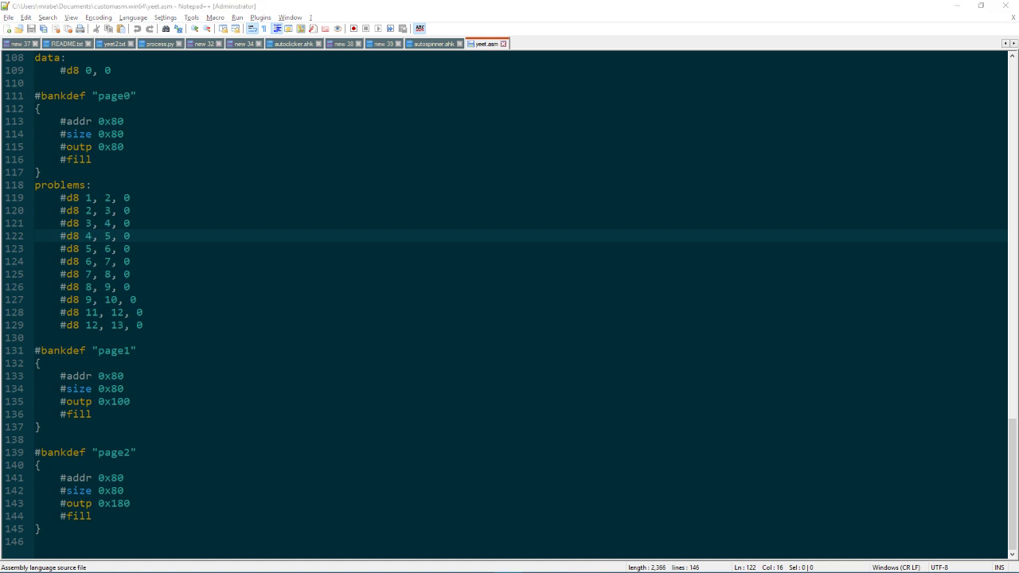
{"action": "left_click_drag", "start_coordinate": [331, 198], "coordinate": [470, 119]}
{"action": "double_click", "coordinate": [469, 119]}
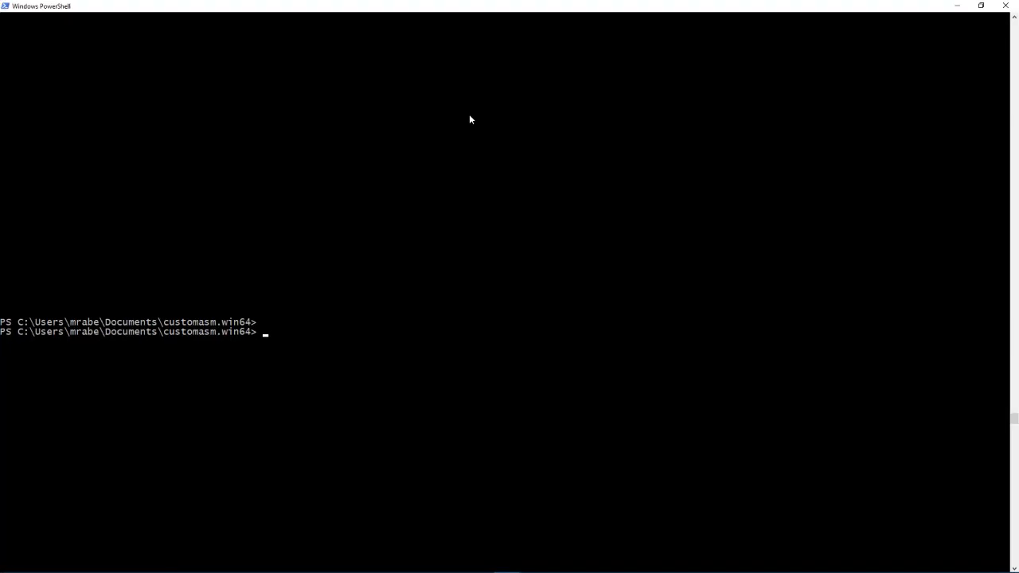
Run customasm alone, without process.py, changing the input file from yeet.txt to yeet.asm.
{"action": "key", "text": "Up"}
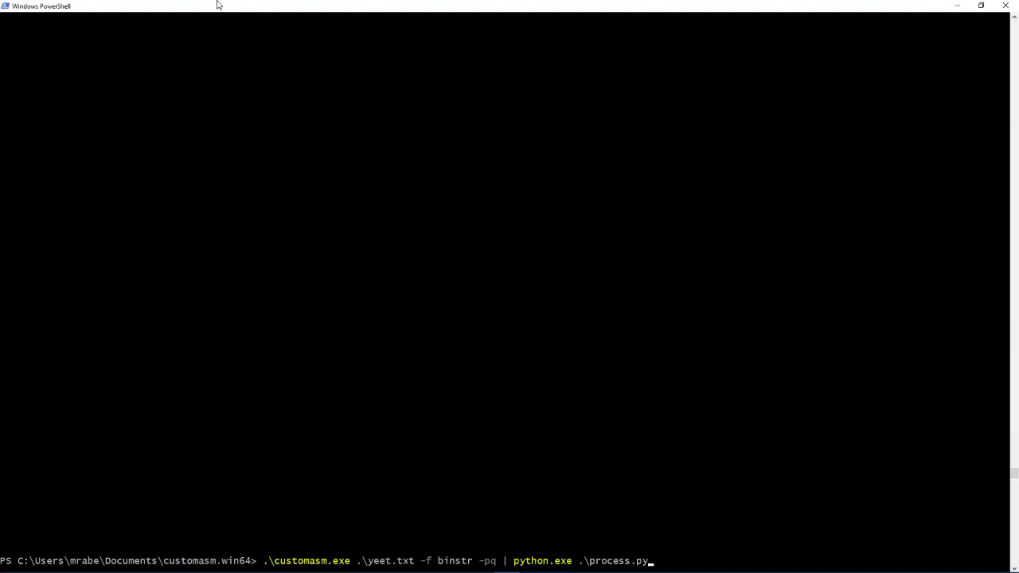
{"action": "key", "text": "BackSpace"}
{"action": "key", "text": "BackSpace"}
{"action": "key", "text": "BackSpace"}
{"action": "key", "text": "BackSpace"}
{"action": "key", "text": "BackSpace"}
{"action": "key", "text": "BackSpace"}
{"action": "key", "text": "BackSpace"}
{"action": "key", "text": "BackSpace"}
{"action": "key", "text": "BackSpace"}
{"action": "key", "text": "BackSpace"}
{"action": "key", "text": "BackSpace"}
{"action": "key", "text": "BackSpace"}
{"action": "key", "text": "BackSpace"}
{"action": "key", "text": "BackSpace"}
{"action": "key", "text": "BackSpace"}
{"action": "key", "text": "BackSpace"}
{"action": "key", "text": "BackSpace"}
{"action": "key", "text": "BackSpace"}
{"action": "key", "text": "BackSpace"}
{"action": "key", "text": "BackSpace"}
{"action": "key", "text": "Return"}
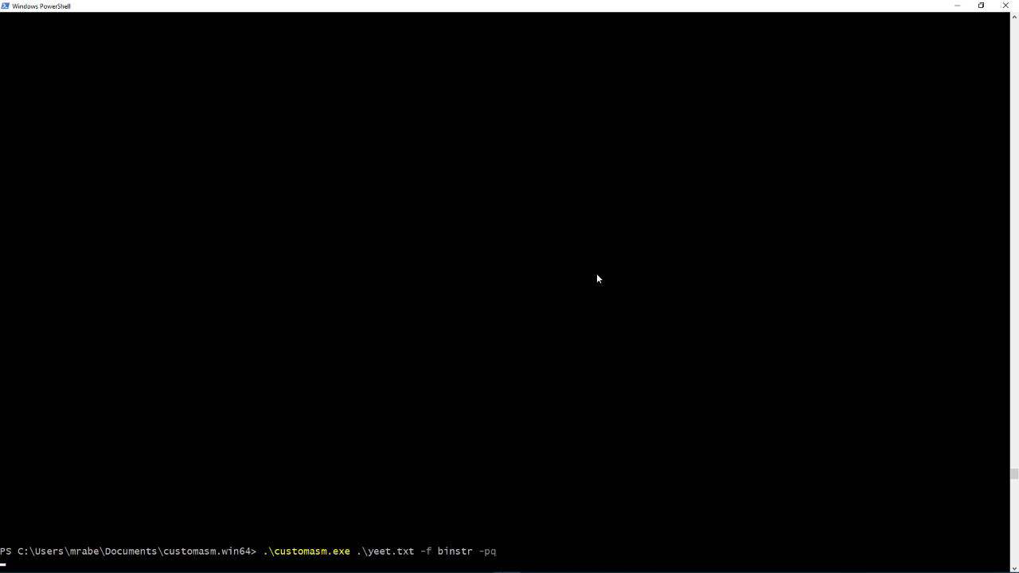
{"action": "key", "text": "Up"}
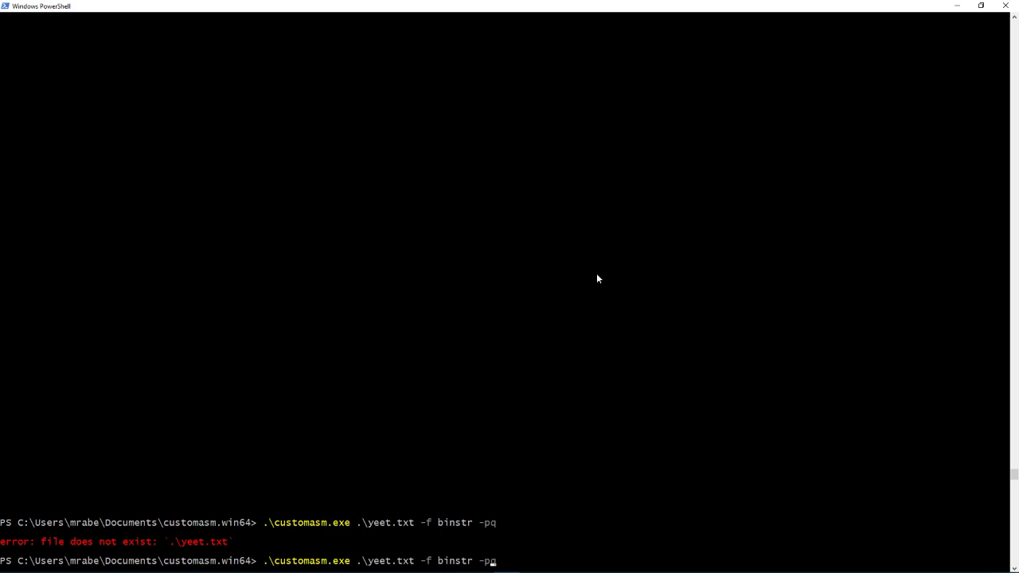
{"action": "key", "text": "BackSpace"}
{"action": "key", "text": "BackSpace"}
{"action": "key", "text": "BackSpace"}
{"action": "type", "text": "asm"}
{"action": "key", "text": "Return"}
Assemble yeet.asm with bindump, then hexdump, then binstr output formats.
{"action": "key", "text": "Up"}
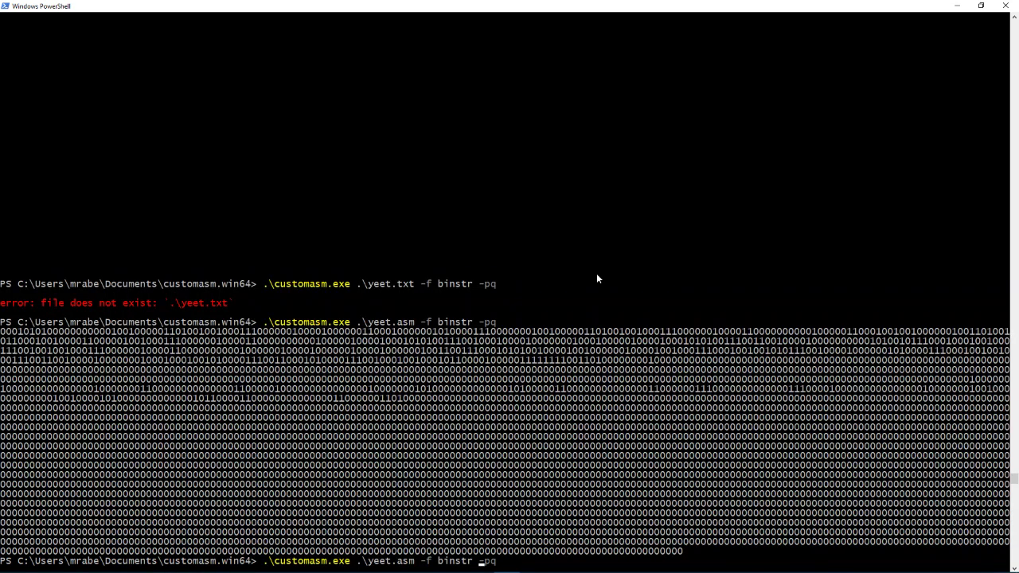
{"action": "key", "text": "BackSpace"}
{"action": "key", "text": "BackSpace"}
{"action": "key", "text": "BackSpace"}
{"action": "type", "text": "dump"}
{"action": "key", "text": "Return"}
{"action": "key", "text": "Up"}
{"action": "scroll", "coordinate": [567, 307], "scroll_direction": "up", "scroll_amount": 10}
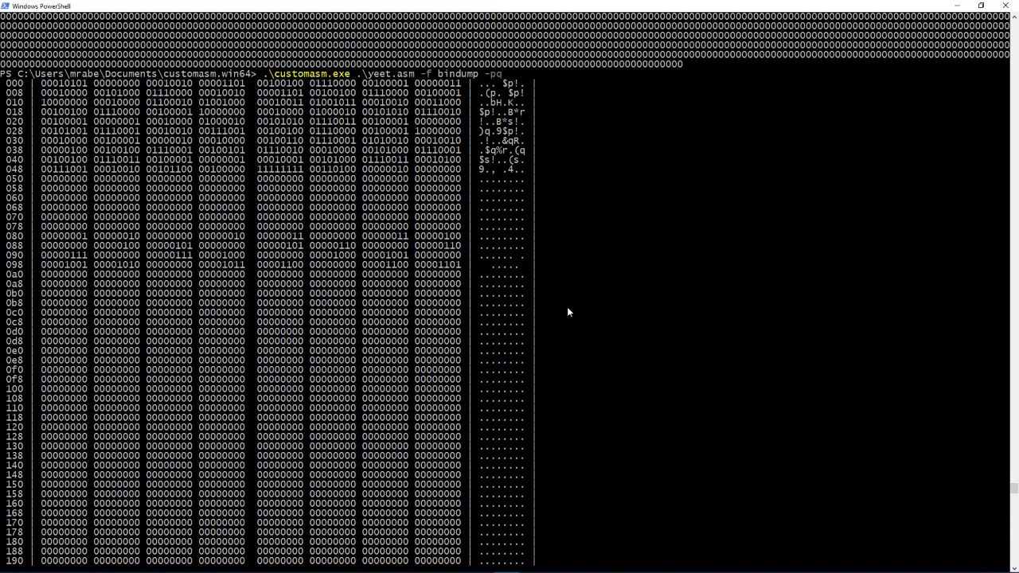
{"action": "scroll", "coordinate": [558, 311], "scroll_direction": "down", "scroll_amount": 10}
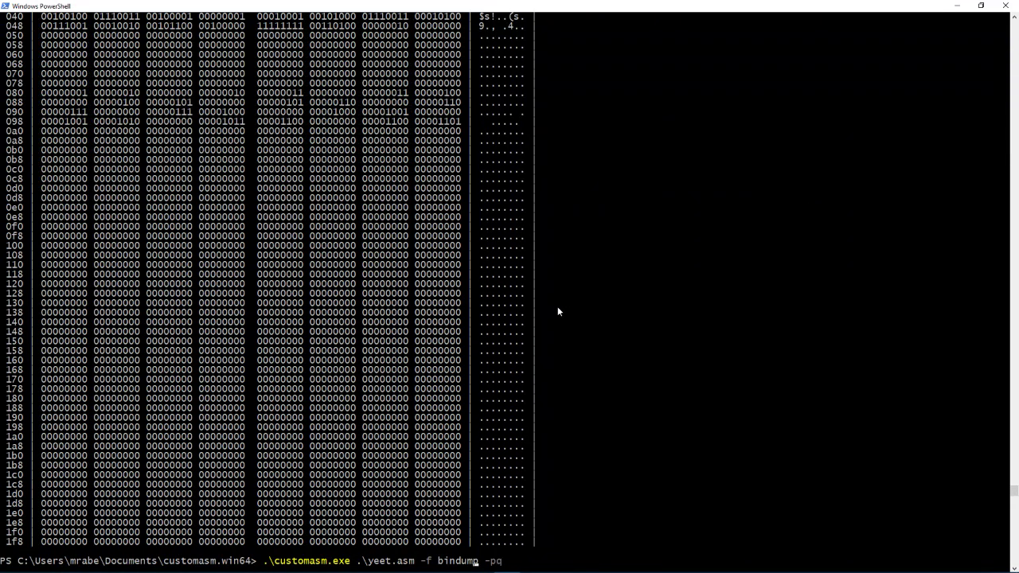
{"action": "key", "text": "BackSpace"}
{"action": "key", "text": "BackSpace"}
{"action": "key", "text": "BackSpace"}
{"action": "type", "text": "hex"}
{"action": "key", "text": "Return"}
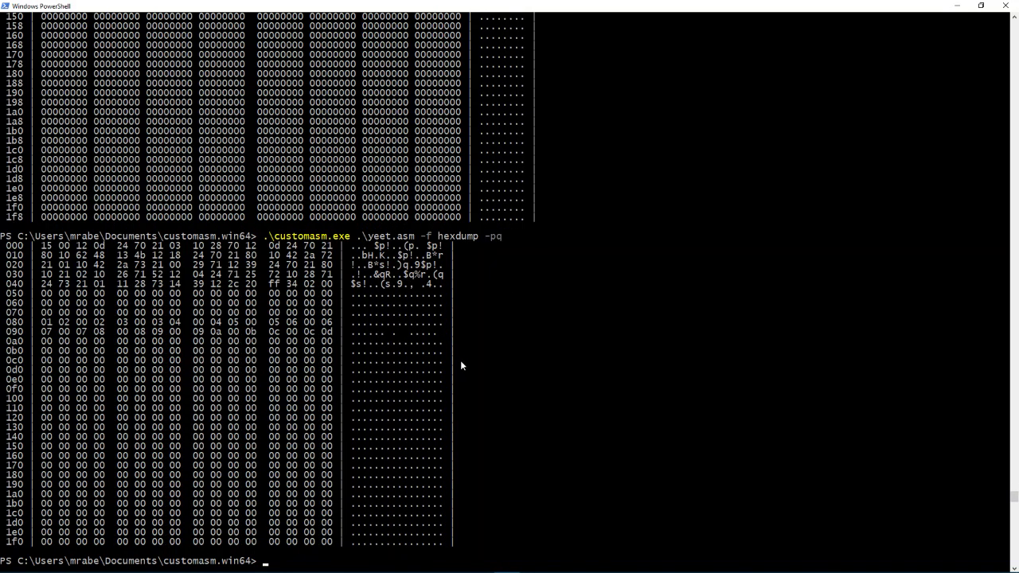
{"action": "key", "text": "Up"}
{"action": "key", "text": "Up"}
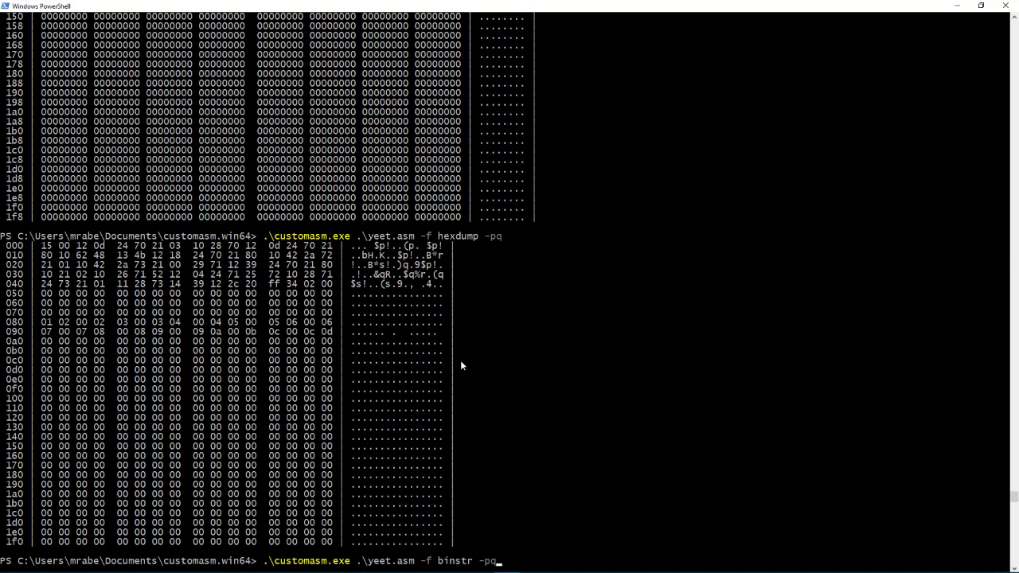
{"action": "key", "text": "Return"}
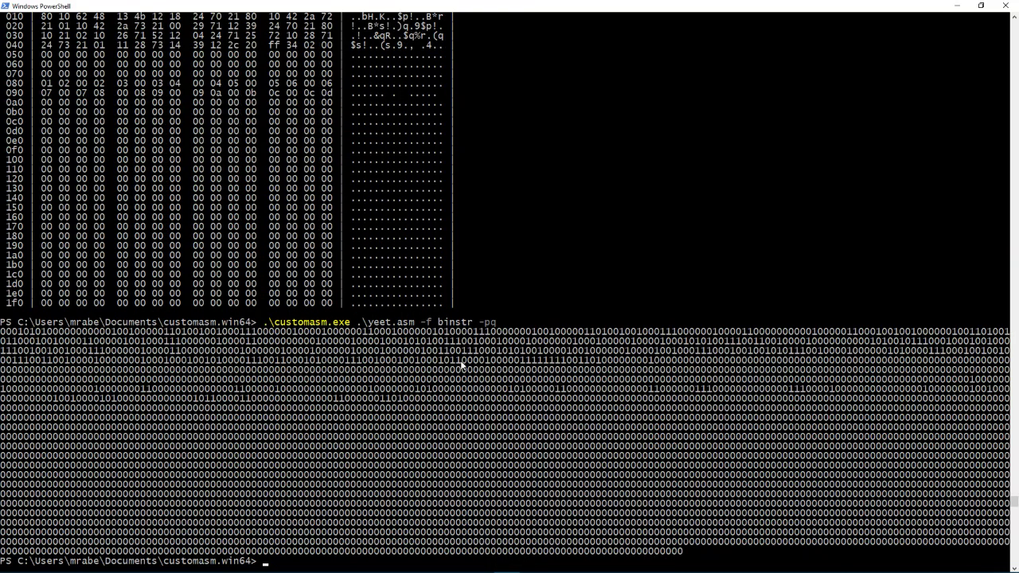
Run the assembler output piped into python.exe process.py, repeating it several times.
{"action": "key", "text": "Up"}
{"action": "key", "text": "Up"}
{"action": "key", "text": "Up"}
{"action": "key", "text": "Up"}
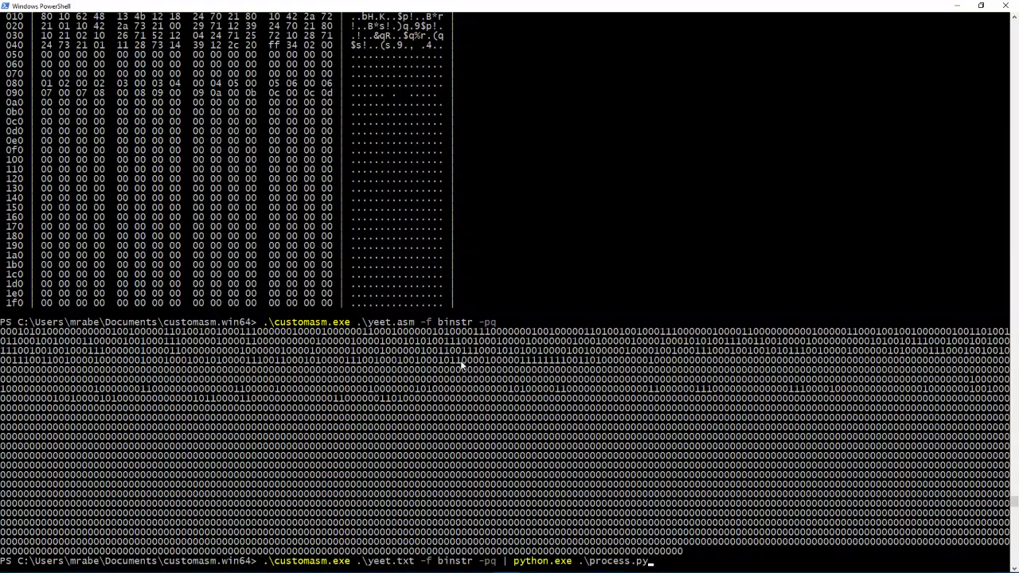
{"action": "key", "text": "Return"}
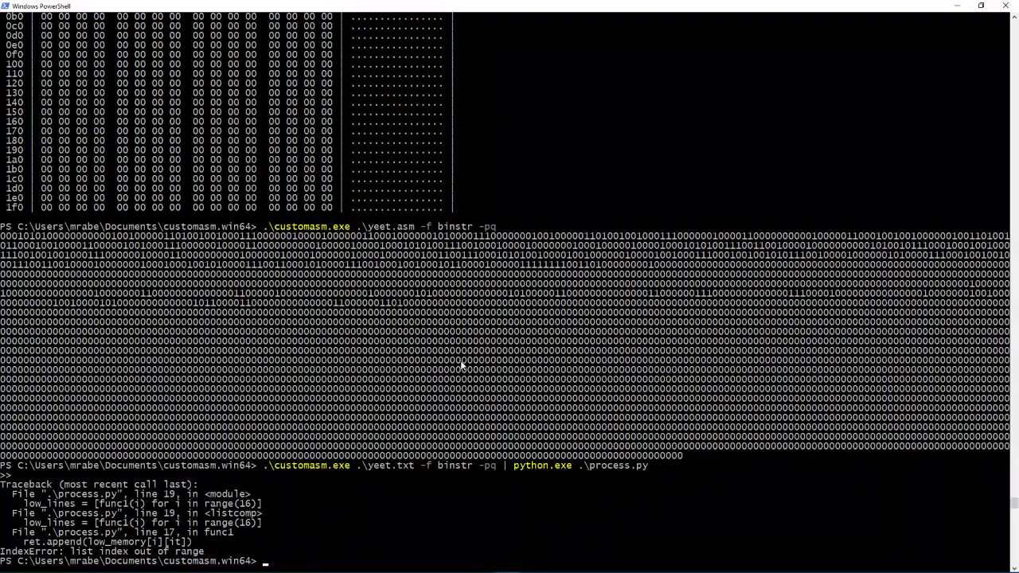
{"action": "key", "text": "Up"}
{"action": "key", "text": "Return"}
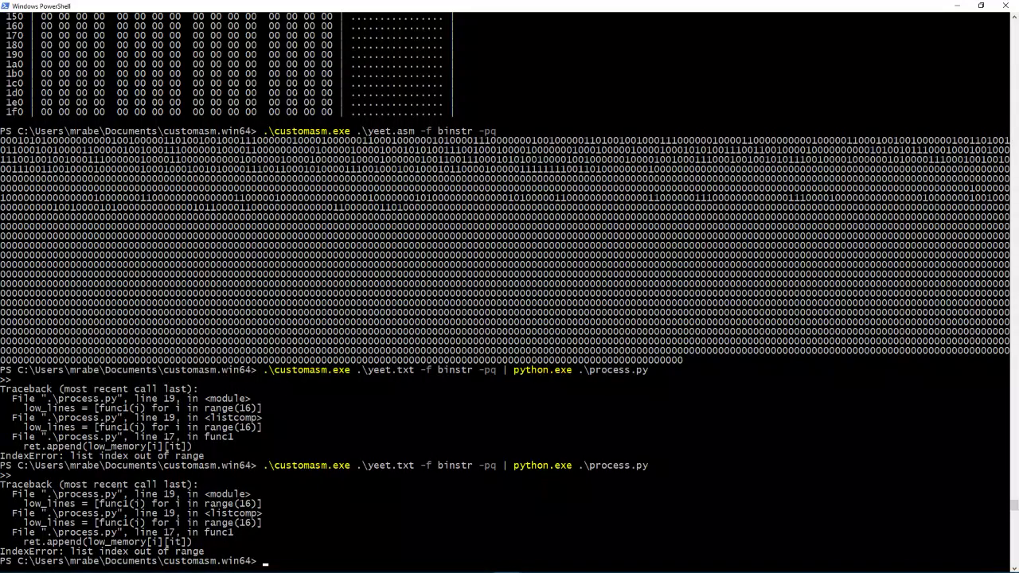
{"action": "left_click", "coordinate": [488, 562]}
{"action": "left_click", "coordinate": [122, 391]}
{"action": "key", "text": "Up"}
{"action": "key", "text": "Return"}
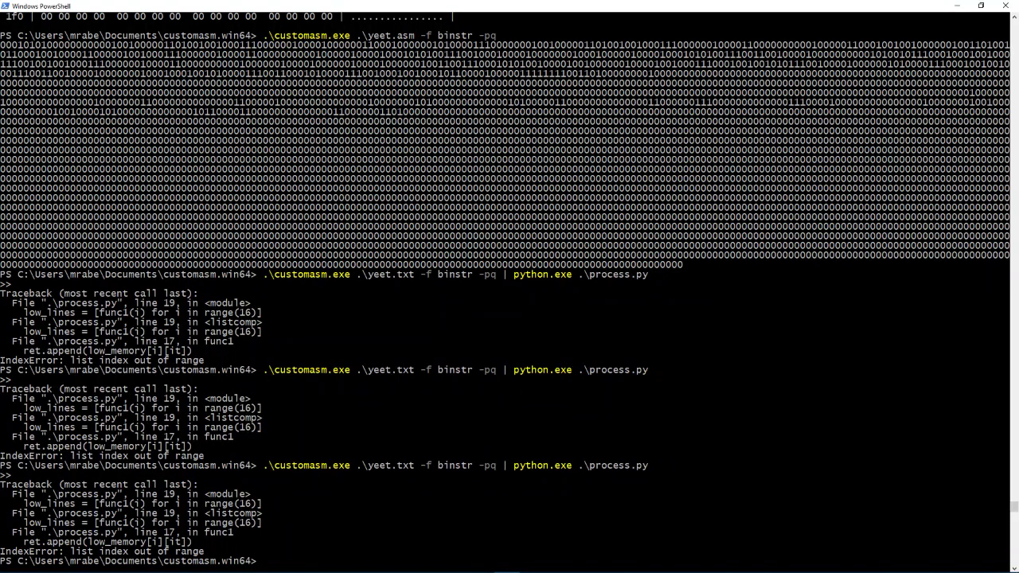
Rerun the process.py pipeline with the input file corrected to yeet.asm.
{"action": "left_click", "coordinate": [323, 362]}
{"action": "key", "text": "Escape"}
{"action": "key", "text": "Up"}
{"action": "key", "text": "Up"}
{"action": "key", "text": "Up"}
{"action": "key", "text": "Down"}
{"action": "key", "text": "Up"}
{"action": "key", "text": "Down"}
{"action": "key", "text": "Down"}
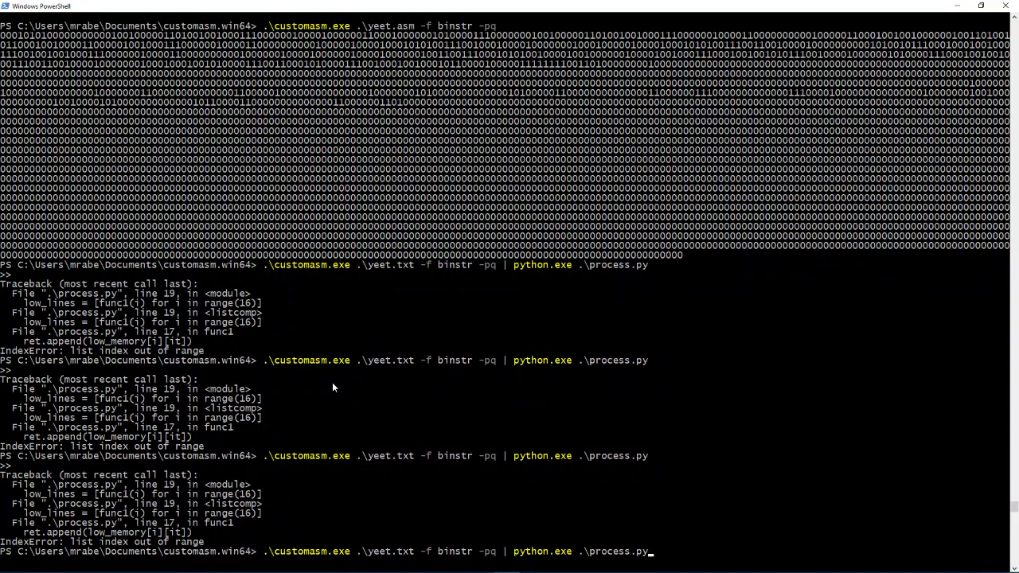
{"action": "key", "text": "Return"}
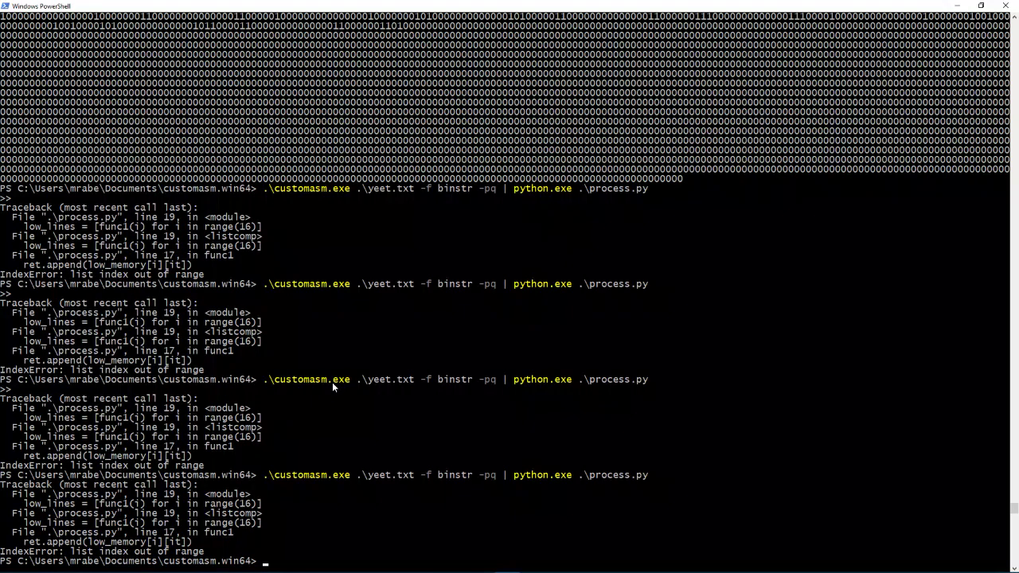
{"action": "key", "text": "Up"}
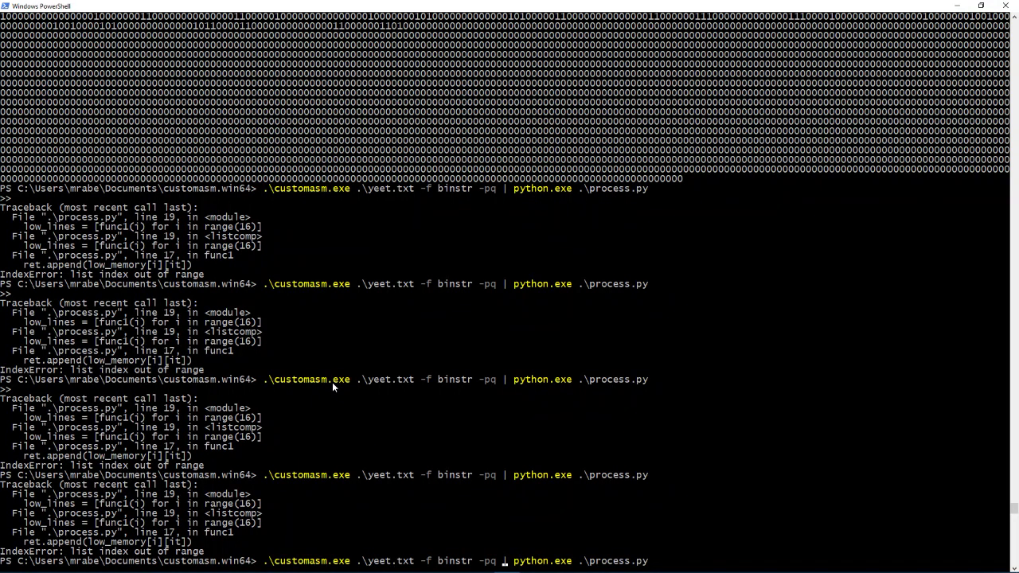
{"action": "key", "text": "BackSpace"}
{"action": "key", "text": "BackSpace"}
{"action": "key", "text": "BackSpace"}
{"action": "type", "text": "asm"}
{"action": "key", "text": "Return"}
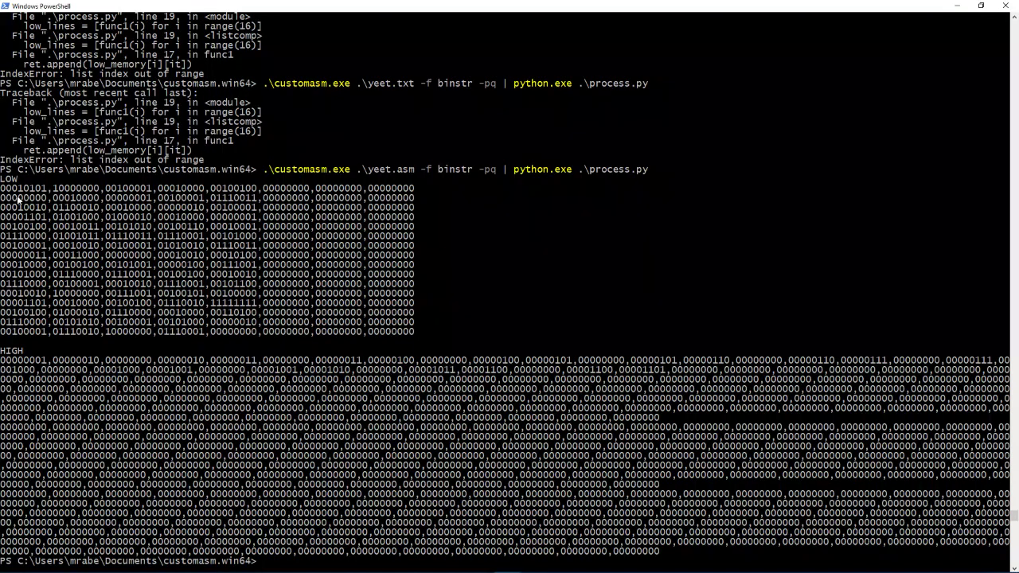
Copy the sixteen LOW binary output lines and bring up memory model.ods in Calc.
{"action": "left_click_drag", "start_coordinate": [4, 193], "coordinate": [414, 334]}
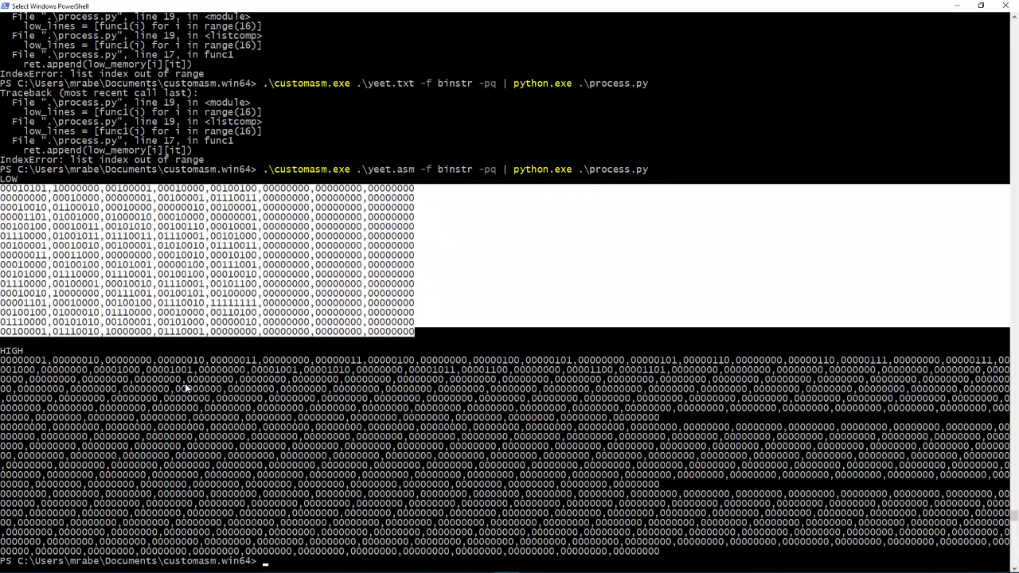
{"action": "right_click", "coordinate": [486, 316]}
{"action": "mouse_move", "coordinate": [493, 566]}
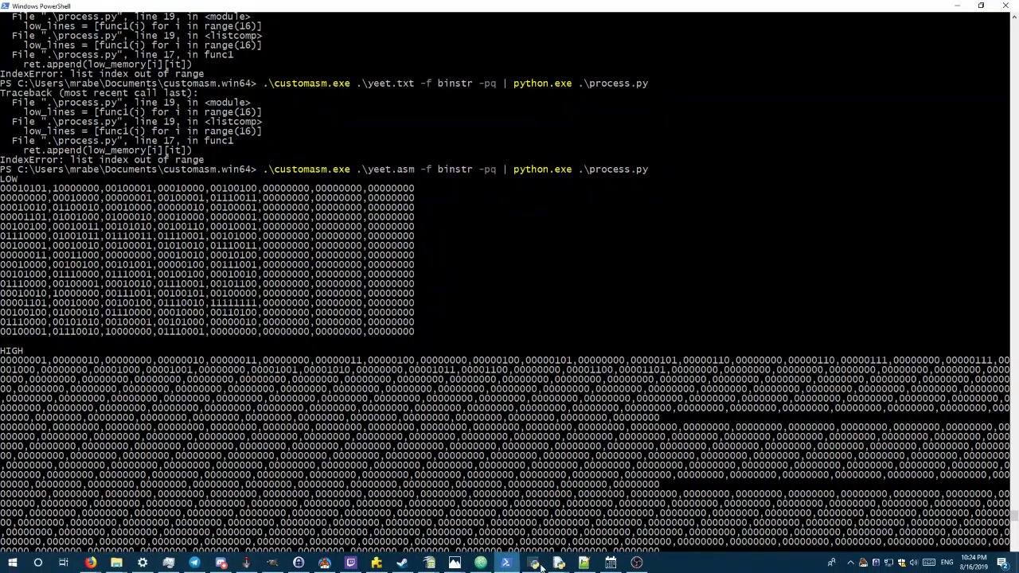
{"action": "left_click", "coordinate": [584, 563]}
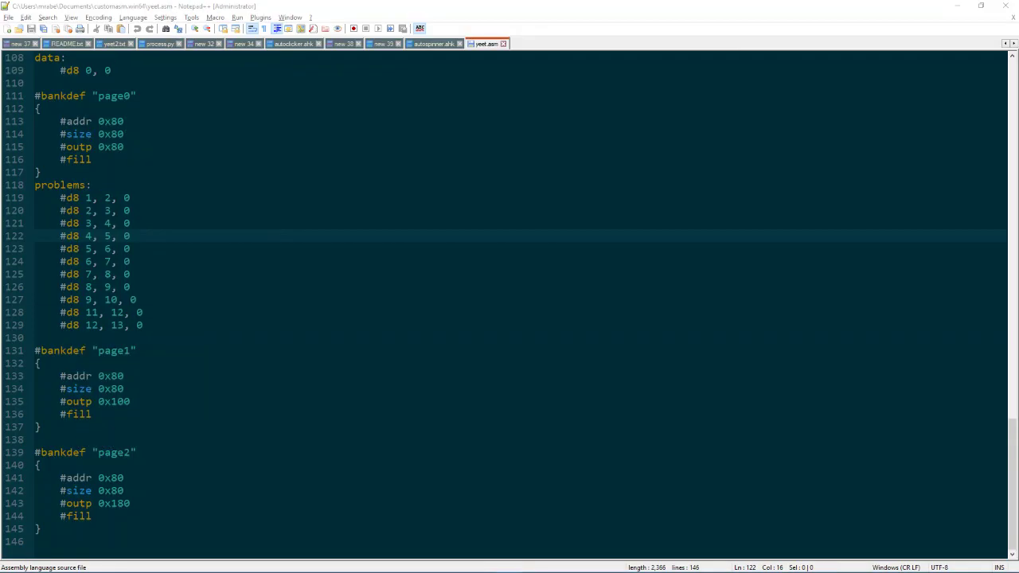
{"action": "mouse_move", "coordinate": [446, 567]}
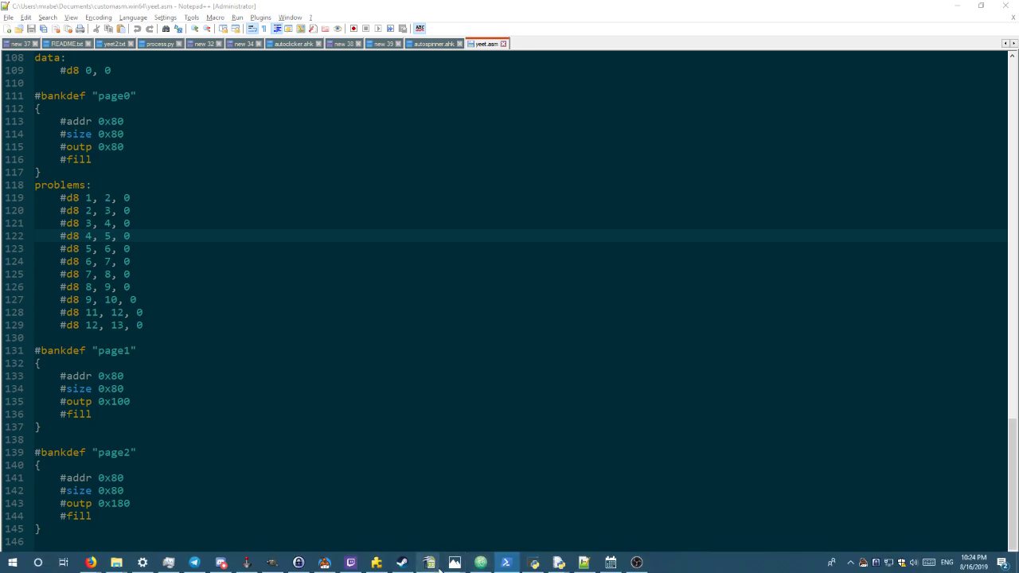
{"action": "left_click", "coordinate": [458, 517]}
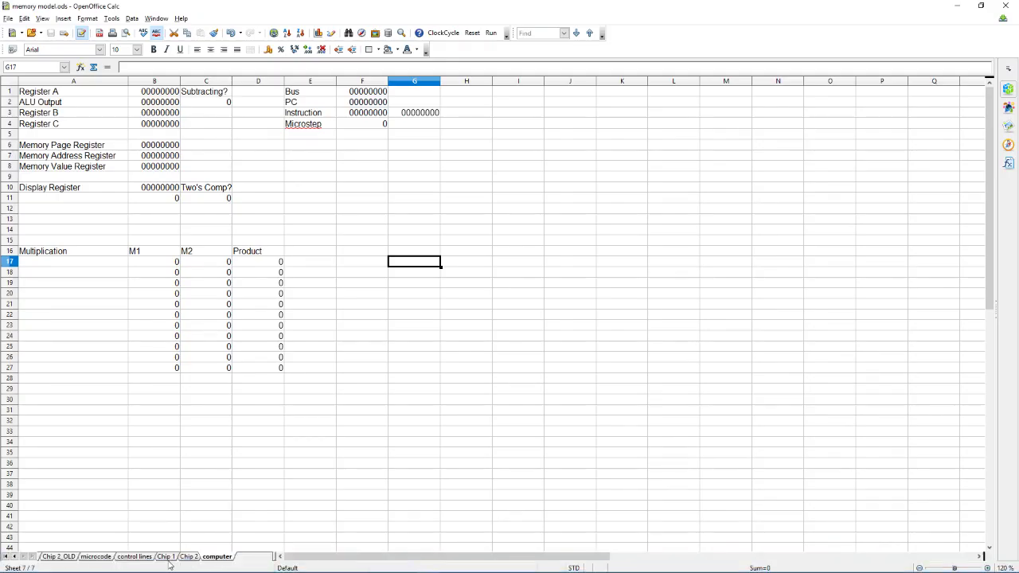
Paste the LOW bytes into Chip 1 starting at B2, split at commas.
{"action": "left_click", "coordinate": [166, 556]}
{"action": "left_click", "coordinate": [77, 108]}
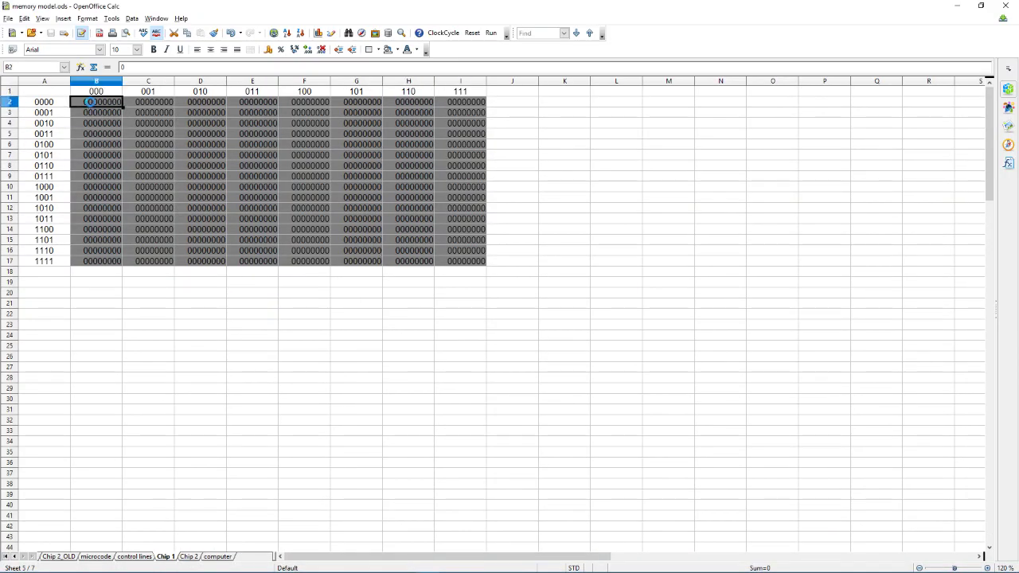
{"action": "key", "text": "ctrl+v"}
{"action": "left_click", "coordinate": [451, 247]}
{"action": "left_click", "coordinate": [650, 154]}
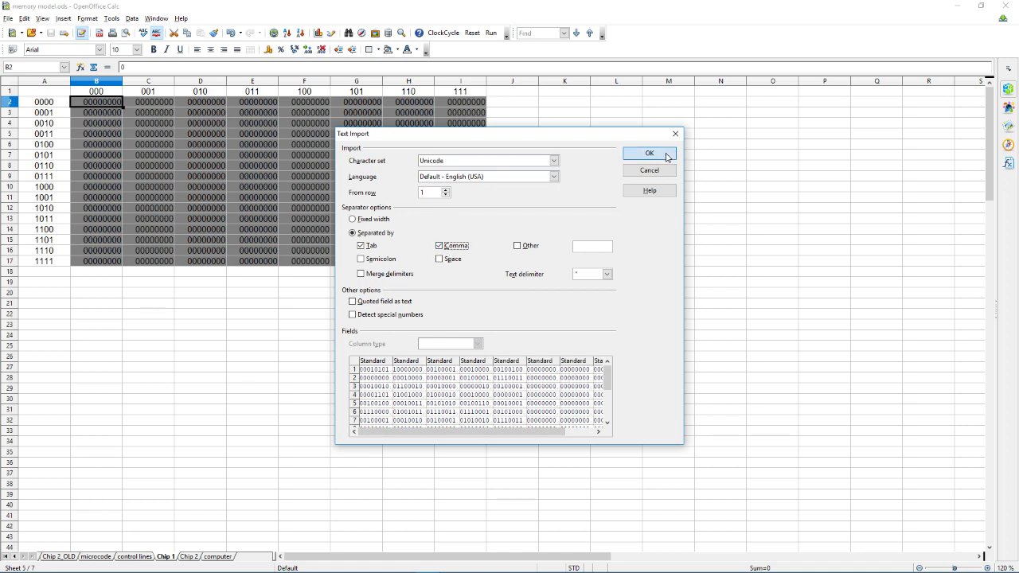
{"action": "left_click", "coordinate": [373, 220]}
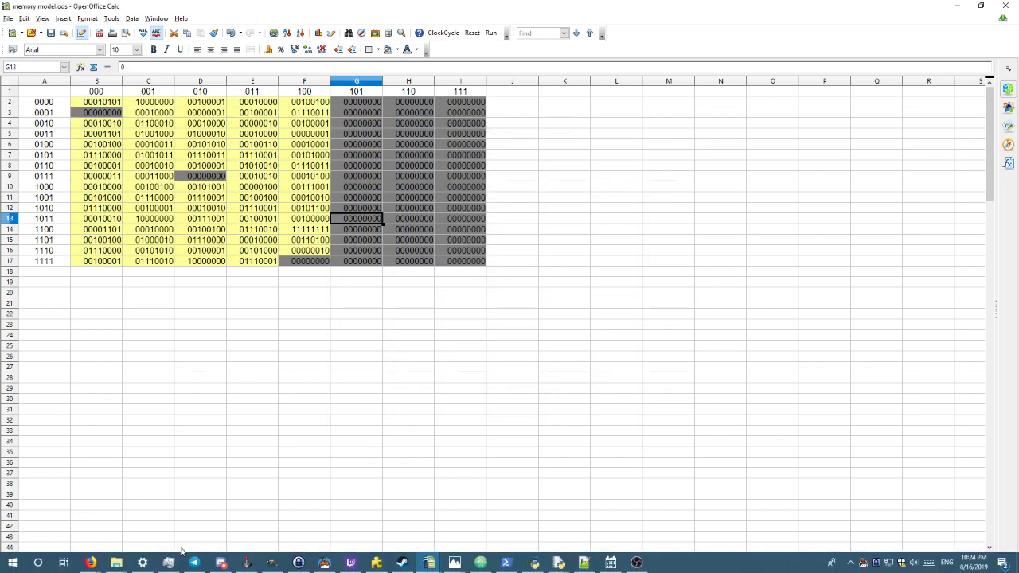
Paste the HIGH bytes into Chip 2 starting at B2, split at commas.
{"action": "left_click", "coordinate": [188, 556]}
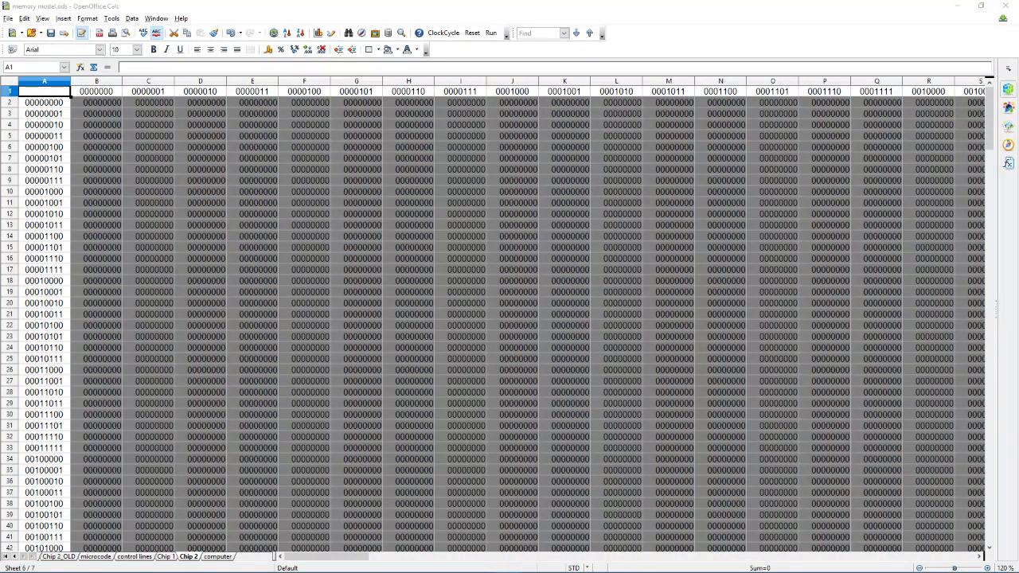
{"action": "left_click", "coordinate": [90, 107]}
{"action": "key", "text": "ctrl+v"}
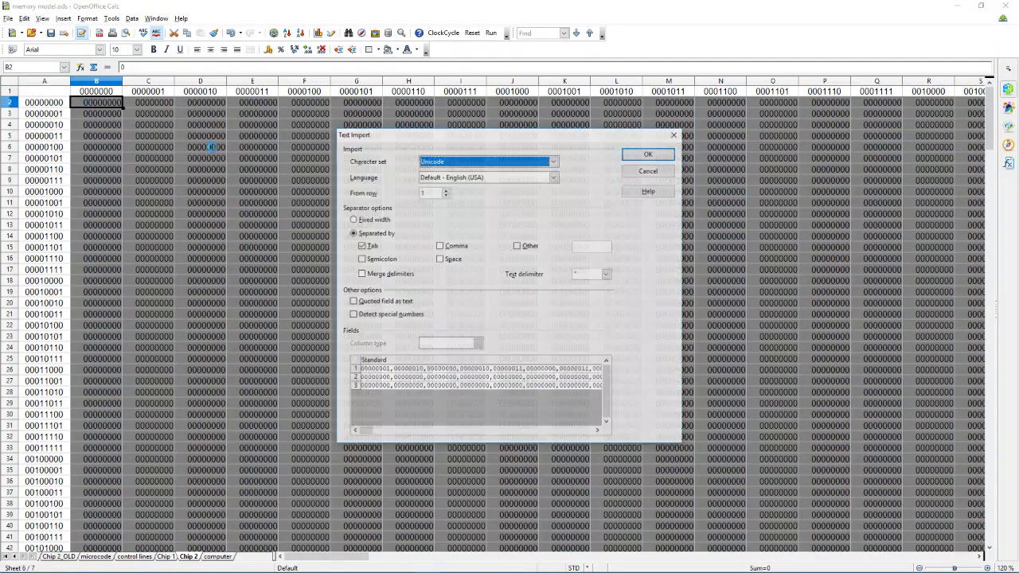
{"action": "left_click", "coordinate": [455, 246]}
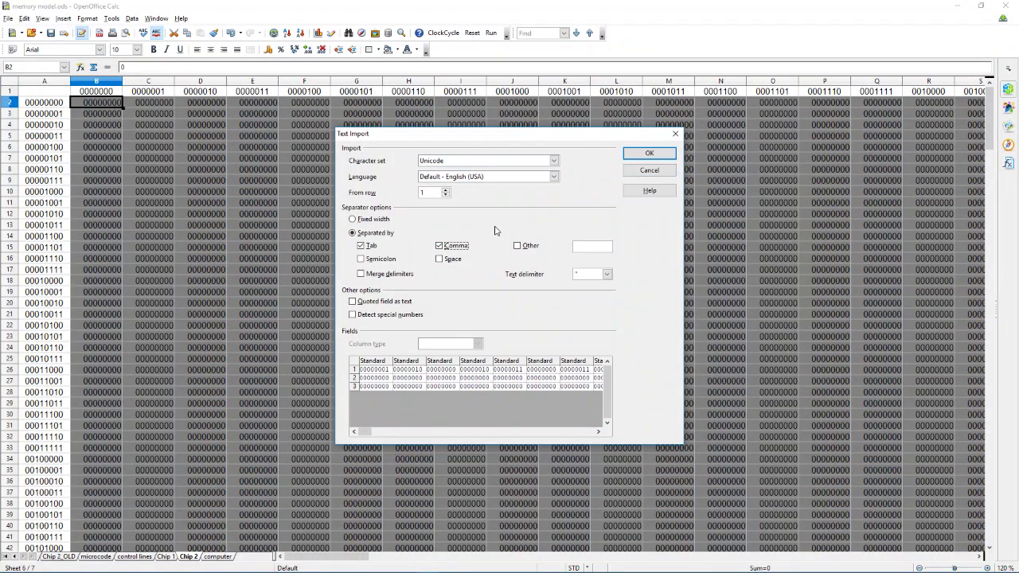
{"action": "left_click", "coordinate": [649, 153]}
Check the imported Chip 2 values in cells B2, C2 and D2.
{"action": "left_click", "coordinate": [200, 105]}
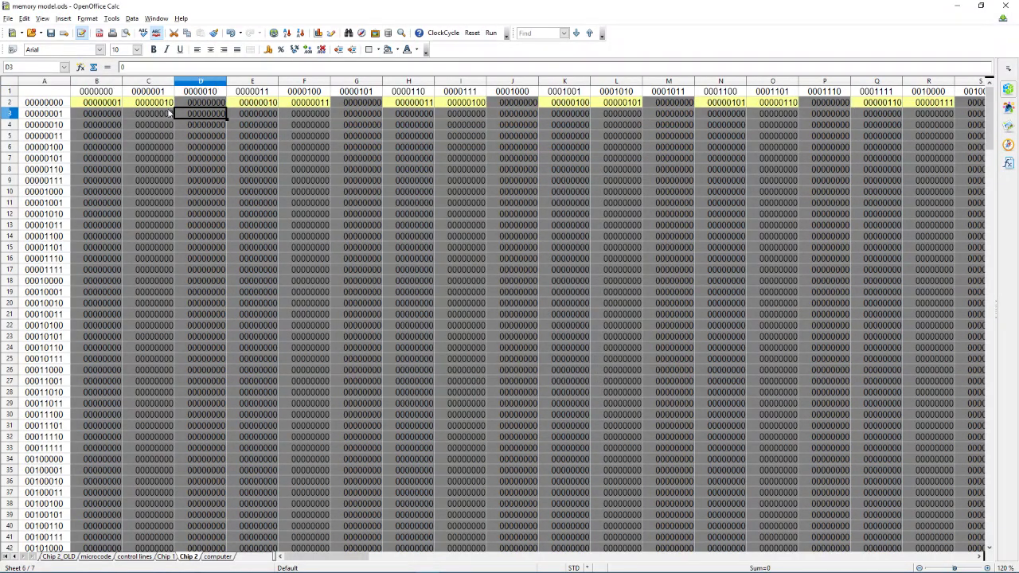
{"action": "key", "text": "Left"}
{"action": "key", "text": "Left"}
{"action": "key", "text": "Right"}
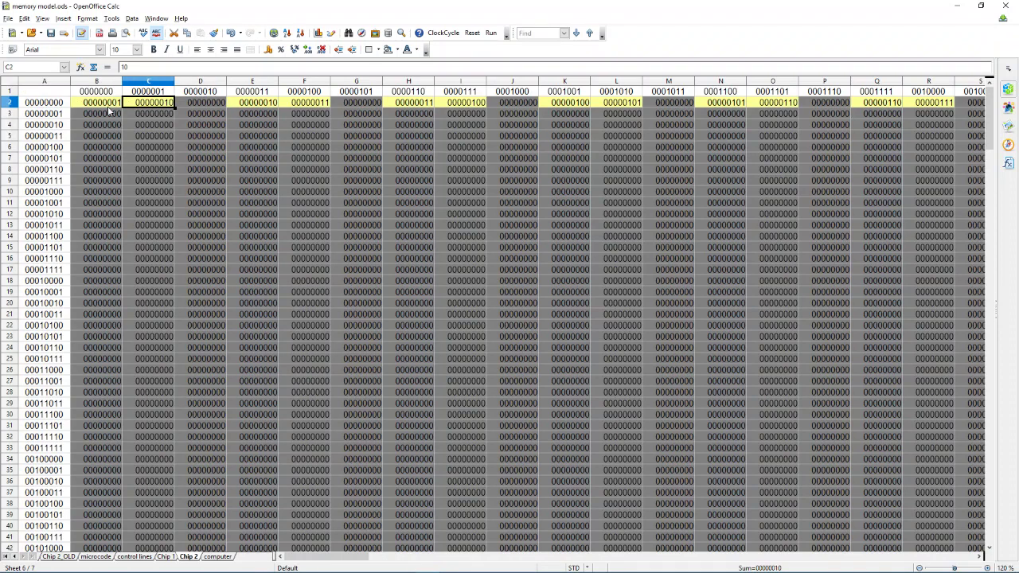
{"action": "left_click_drag", "start_coordinate": [108, 109], "coordinate": [213, 109]}
{"action": "left_click", "coordinate": [171, 109]}
{"action": "left_click", "coordinate": [94, 104]}
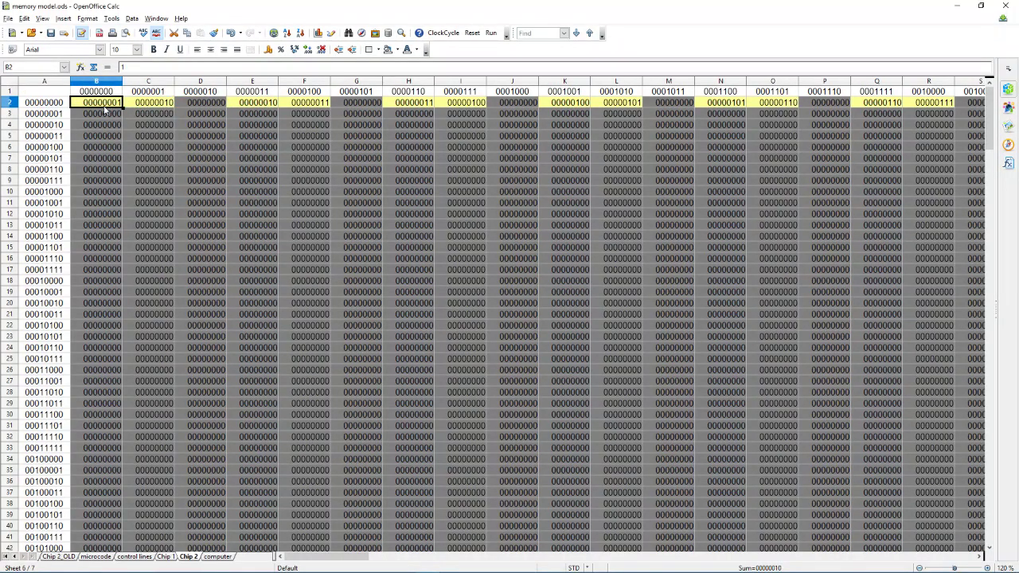
{"action": "left_click", "coordinate": [151, 105]}
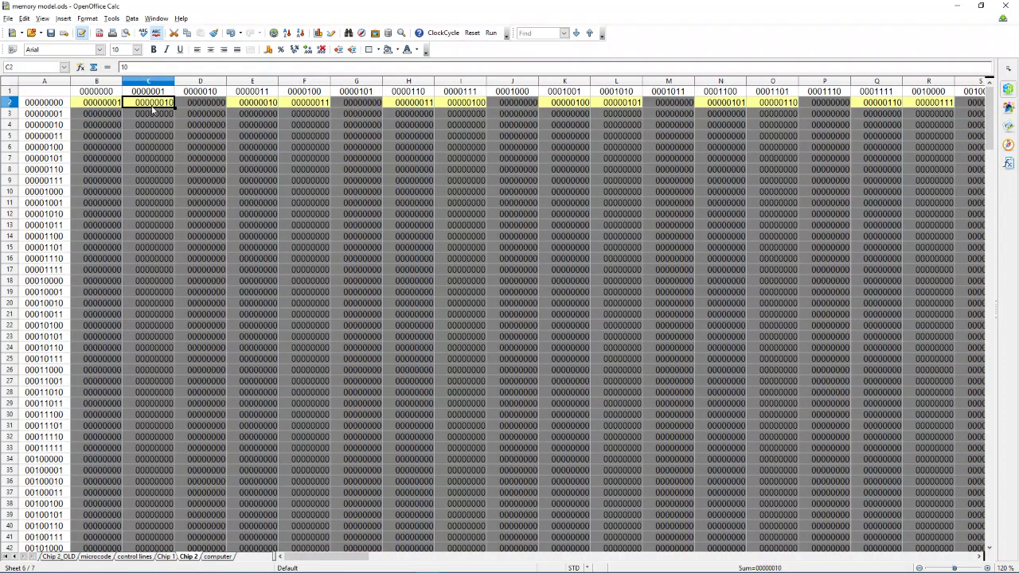
{"action": "left_click", "coordinate": [203, 108]}
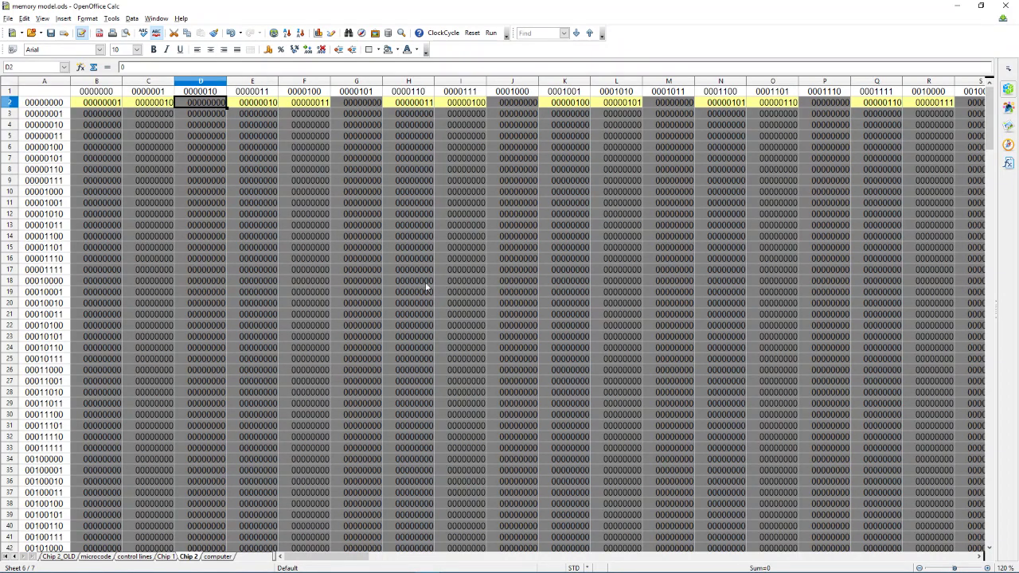
Save the workbook and go back to the computer sheet.
{"action": "key", "text": "ctrl+s"}
{"action": "left_click", "coordinate": [171, 557]}
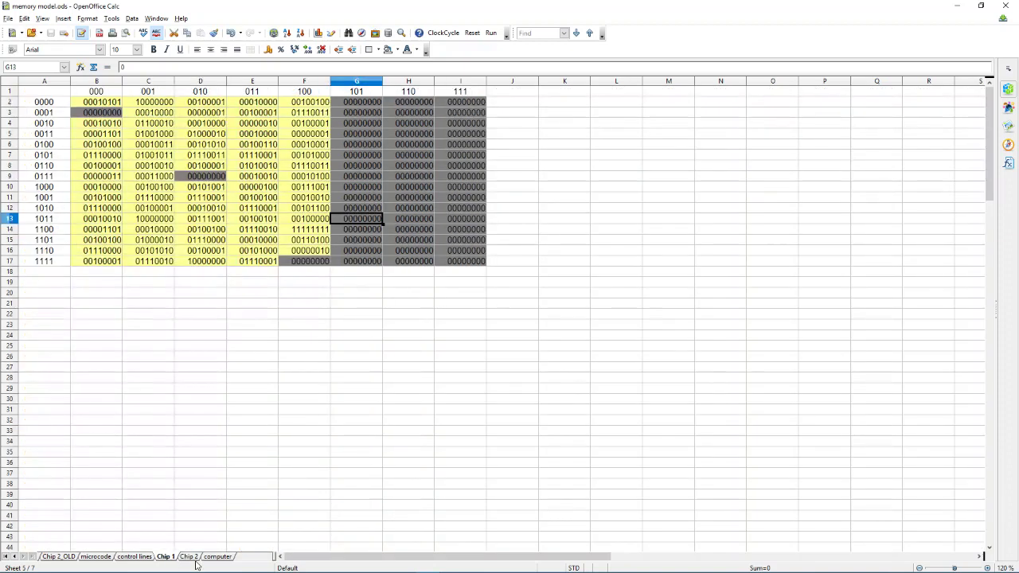
{"action": "left_click", "coordinate": [189, 560]}
{"action": "left_click", "coordinate": [208, 558]}
{"action": "left_click", "coordinate": [333, 168]}
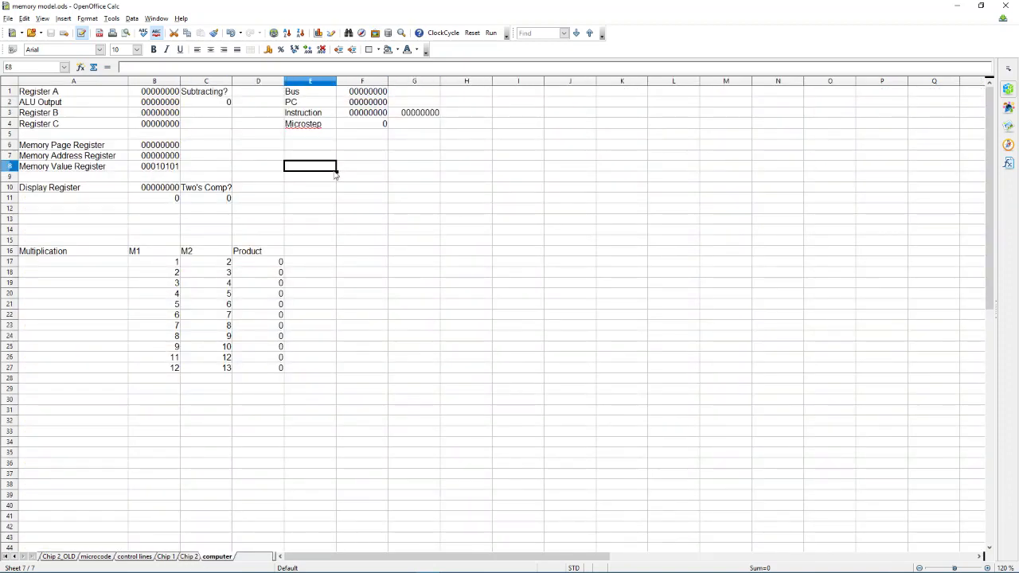
Inspect B17's BIN2DEC formula that reads the multiplication inputs from Chip 2.
{"action": "left_click_drag", "start_coordinate": [63, 95], "coordinate": [395, 236]}
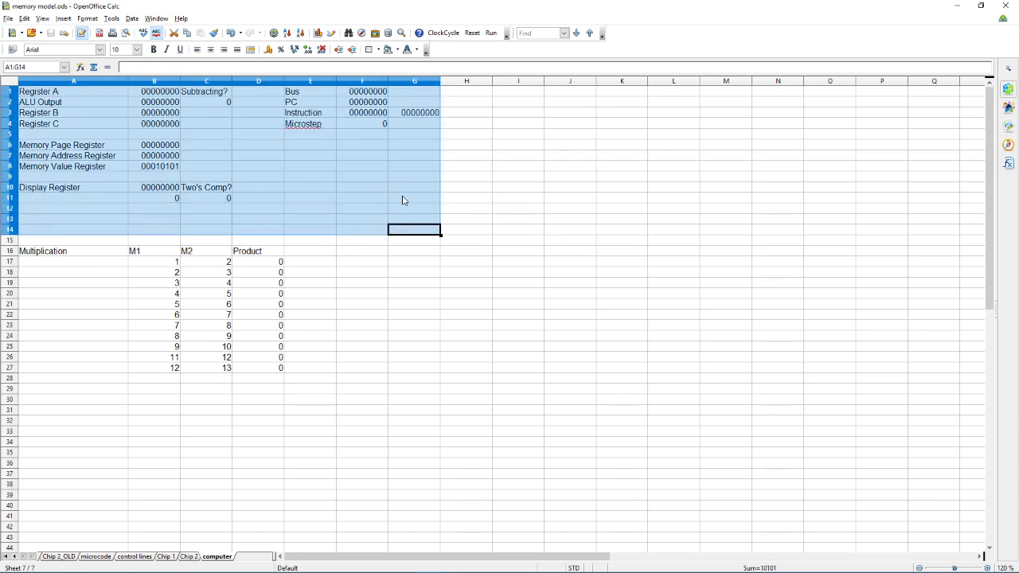
{"action": "left_click", "coordinate": [380, 211]}
{"action": "left_click", "coordinate": [380, 292]}
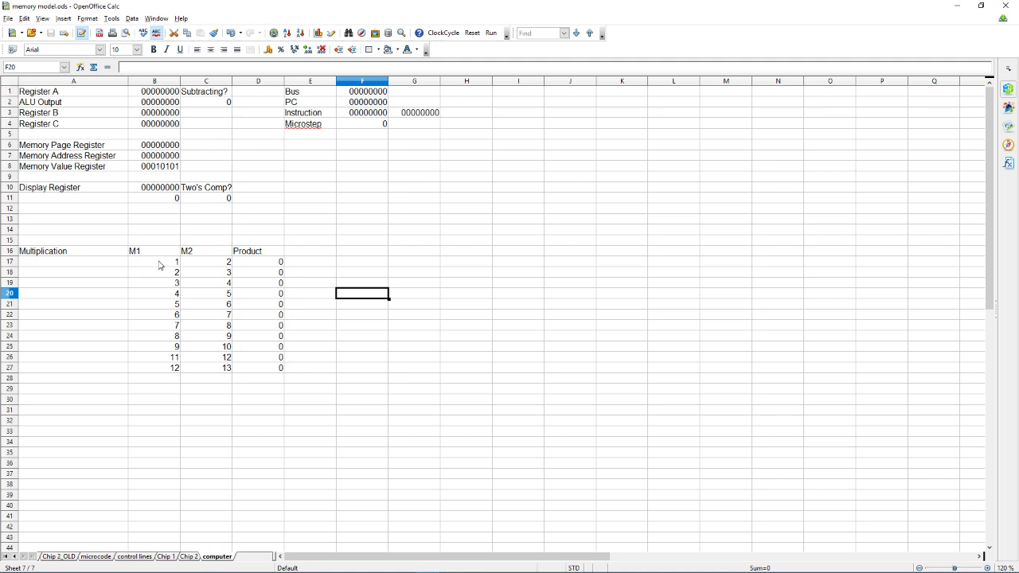
{"action": "left_click", "coordinate": [160, 264]}
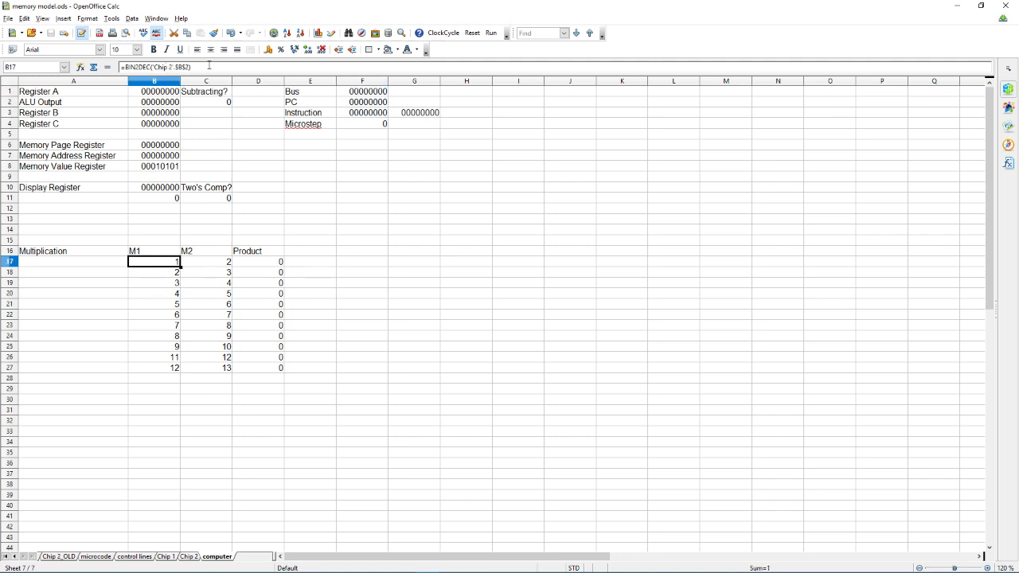
{"action": "triple_click", "coordinate": [209, 65]}
{"action": "key", "text": "Escape"}
{"action": "left_click", "coordinate": [187, 556]}
{"action": "left_click", "coordinate": [216, 557]}
Review the Product and M2 formulas in B17:D27, then start the program with Run.
{"action": "left_click_drag", "start_coordinate": [157, 261], "coordinate": [249, 376]}
{"action": "key", "text": "Up"}
{"action": "key", "text": "Up"}
{"action": "key", "text": "Up"}
{"action": "key", "text": "Up"}
{"action": "key", "text": "Up"}
{"action": "key", "text": "Up"}
{"action": "key", "text": "Up"}
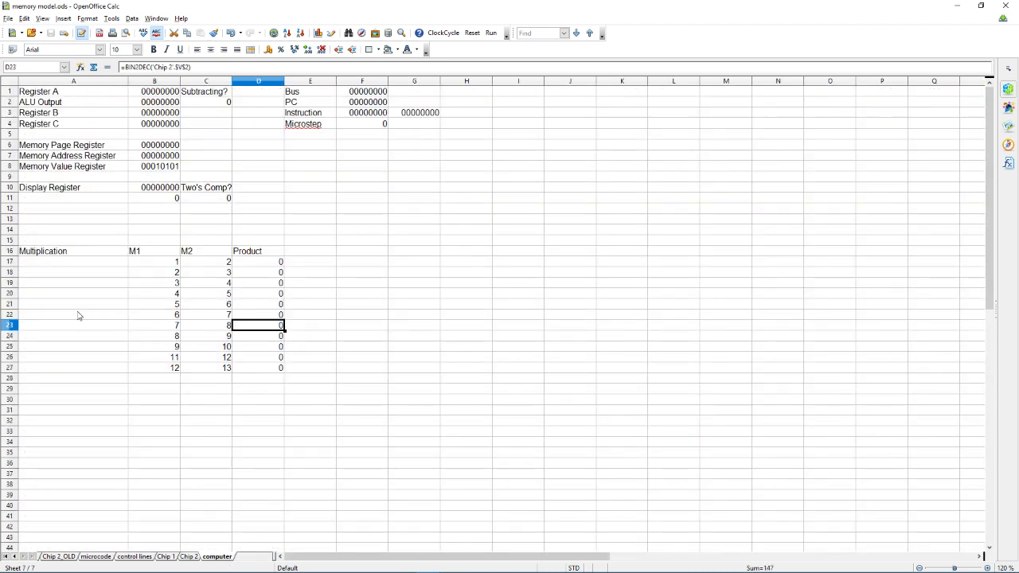
{"action": "left_click", "coordinate": [195, 286]}
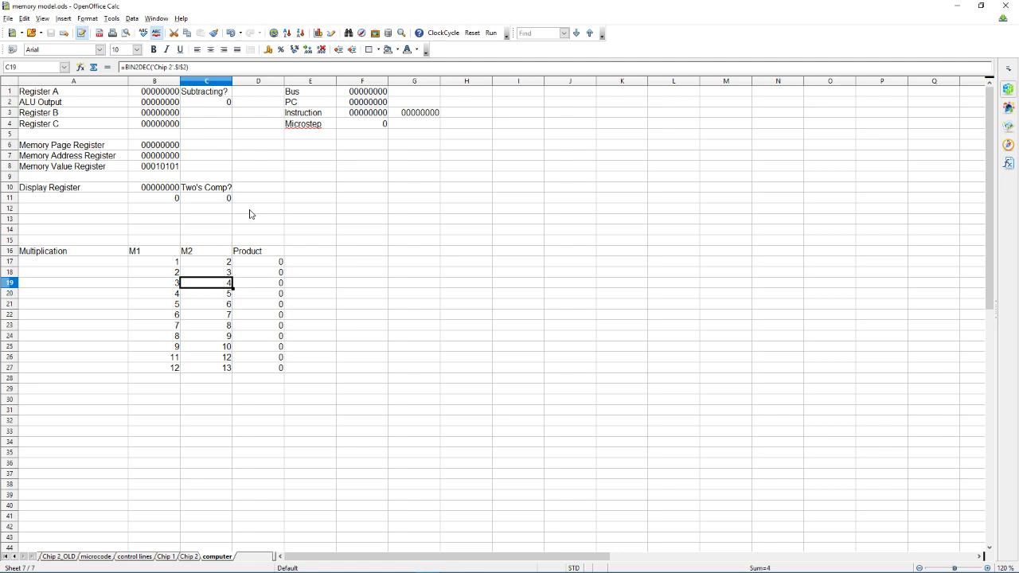
{"action": "left_click", "coordinate": [492, 33]}
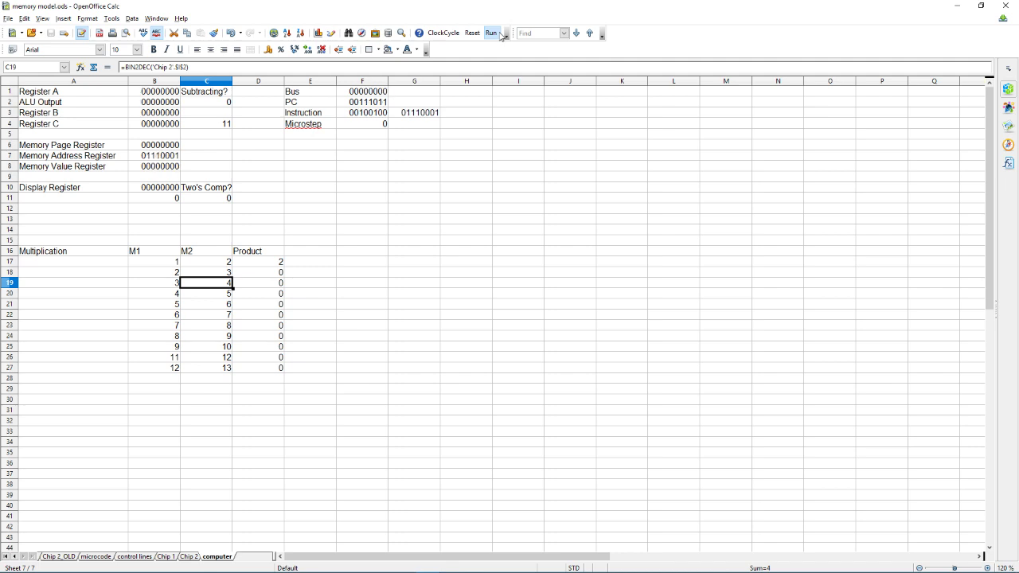
Once the first Product shows 2, reset the CPU registers to 00000000.
{"action": "mouse_move", "coordinate": [528, 567]}
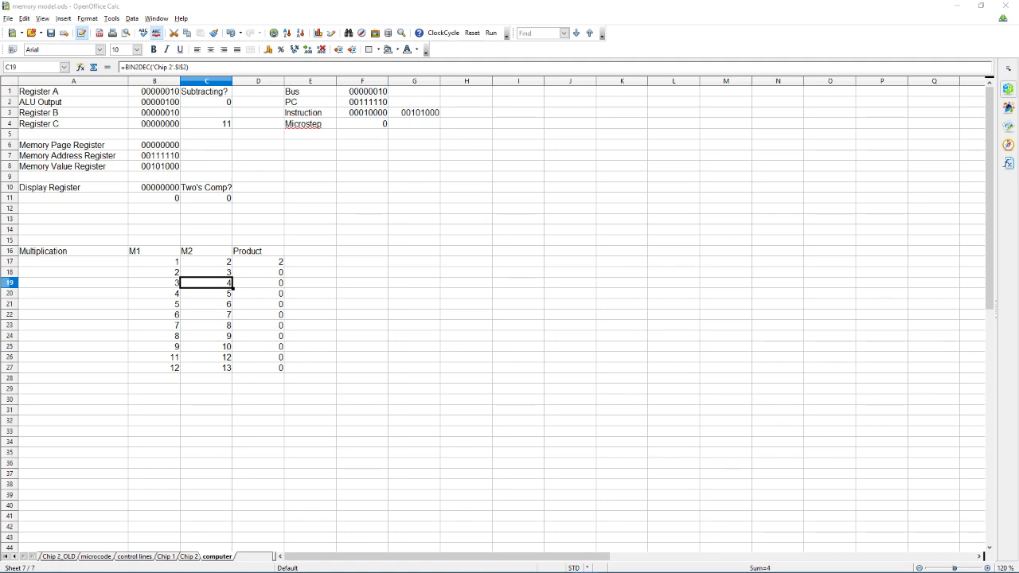
{"action": "left_click", "coordinate": [472, 33]}
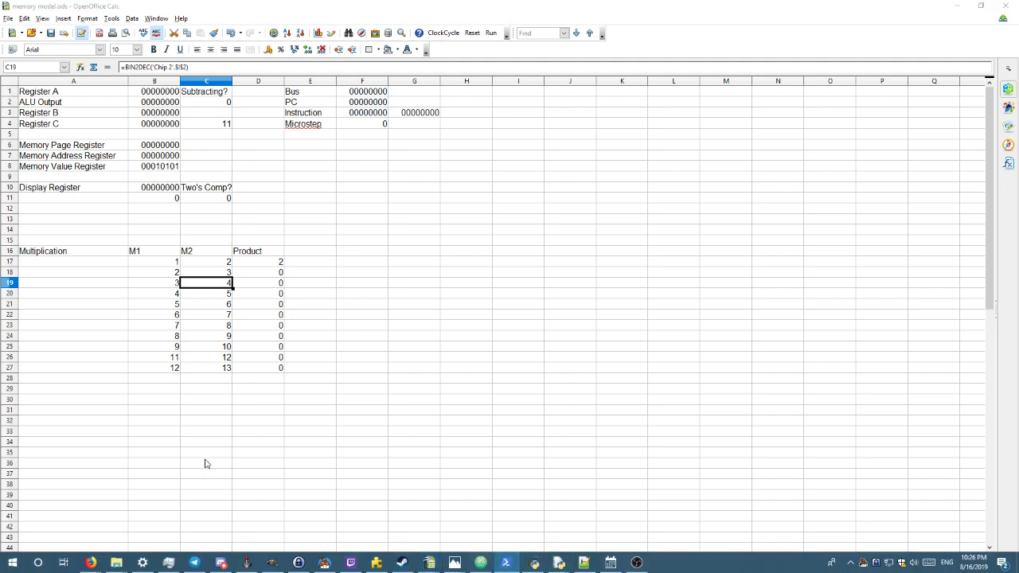
Paste the new memory data into Chip 1 starting at cell B2.
{"action": "key", "text": "ctrl+Page_Up"}
{"action": "key", "text": "ctrl+Page_Up"}
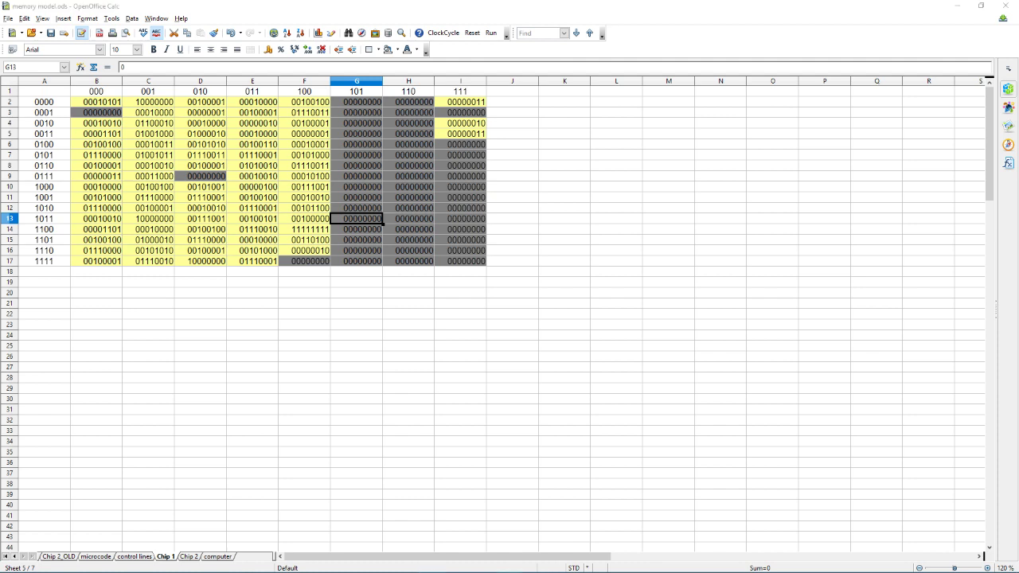
{"action": "left_click", "coordinate": [116, 106]}
{"action": "key", "text": "ctrl+v"}
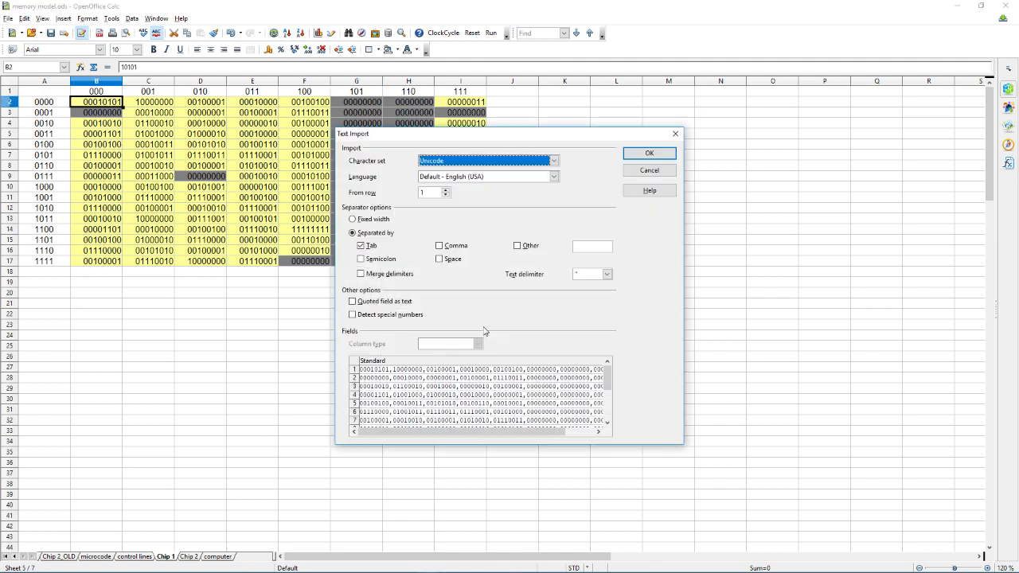
{"action": "left_click", "coordinate": [650, 154]}
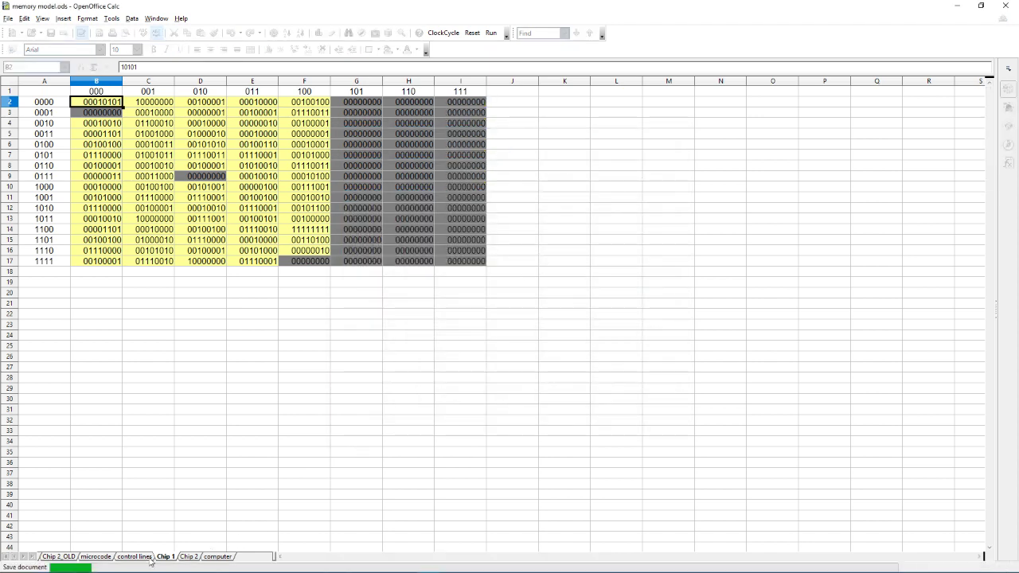
Paste the comma-separated data into Chip 2 at B2 and return to the computer sheet.
{"action": "left_click", "coordinate": [193, 557]}
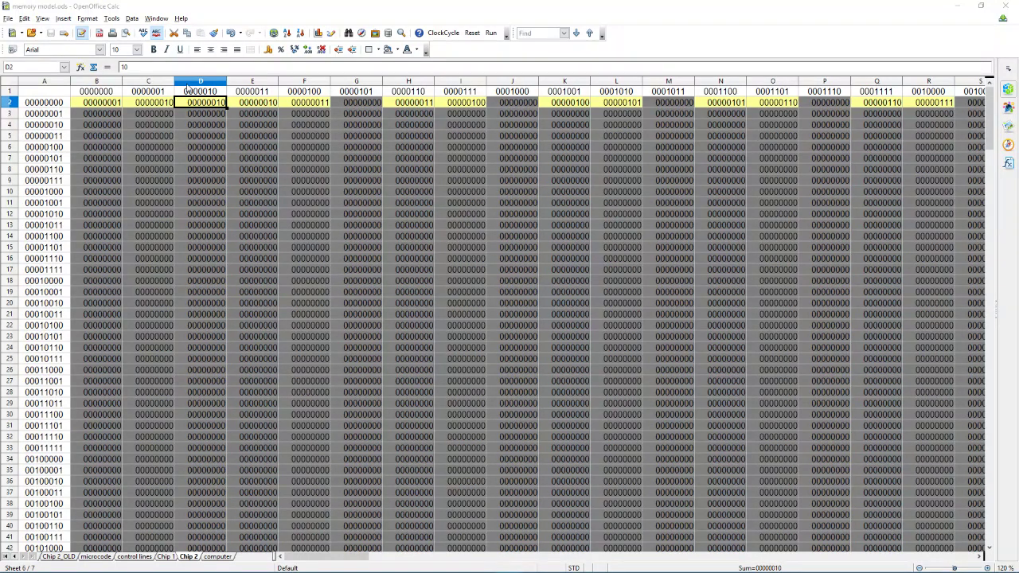
{"action": "left_click", "coordinate": [116, 106]}
{"action": "key", "text": "ctrl+v"}
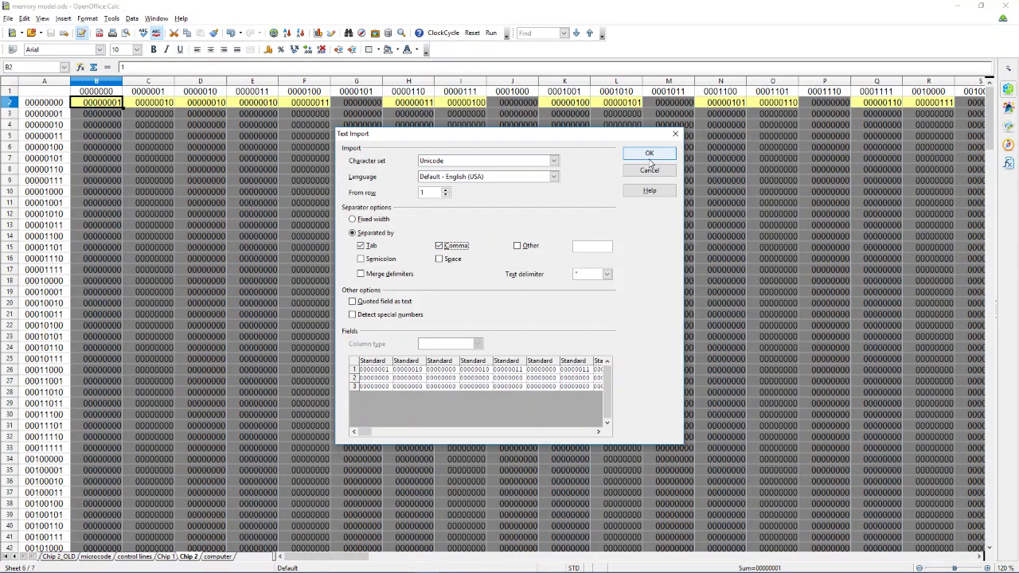
{"action": "left_click", "coordinate": [650, 155]}
{"action": "left_click", "coordinate": [217, 557]}
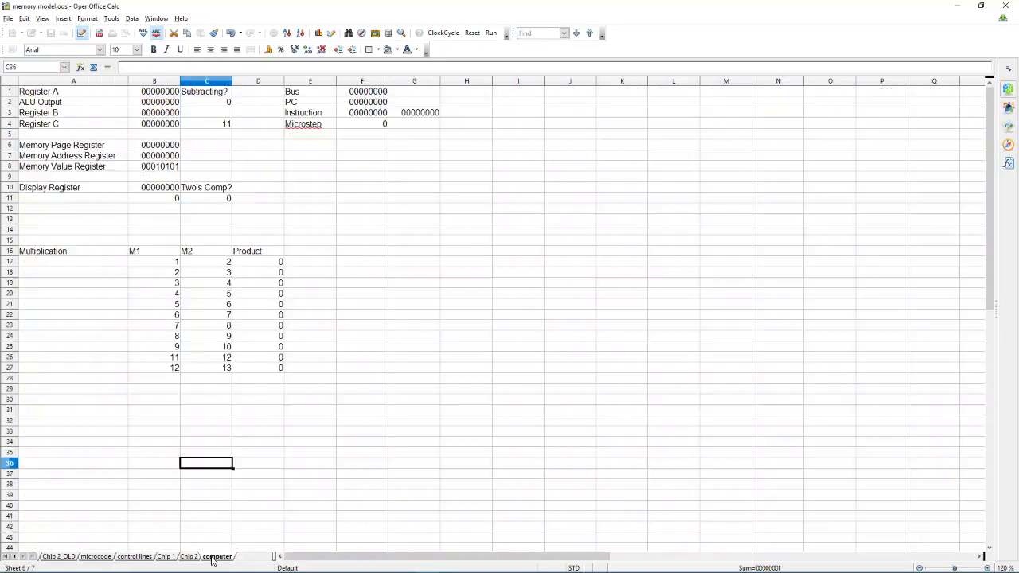
Reload the background automation script from the system tray.
{"action": "left_click", "coordinate": [850, 563]}
{"action": "right_click", "coordinate": [841, 545]}
{"action": "left_click", "coordinate": [876, 488]}
{"action": "left_click", "coordinate": [422, 223]}
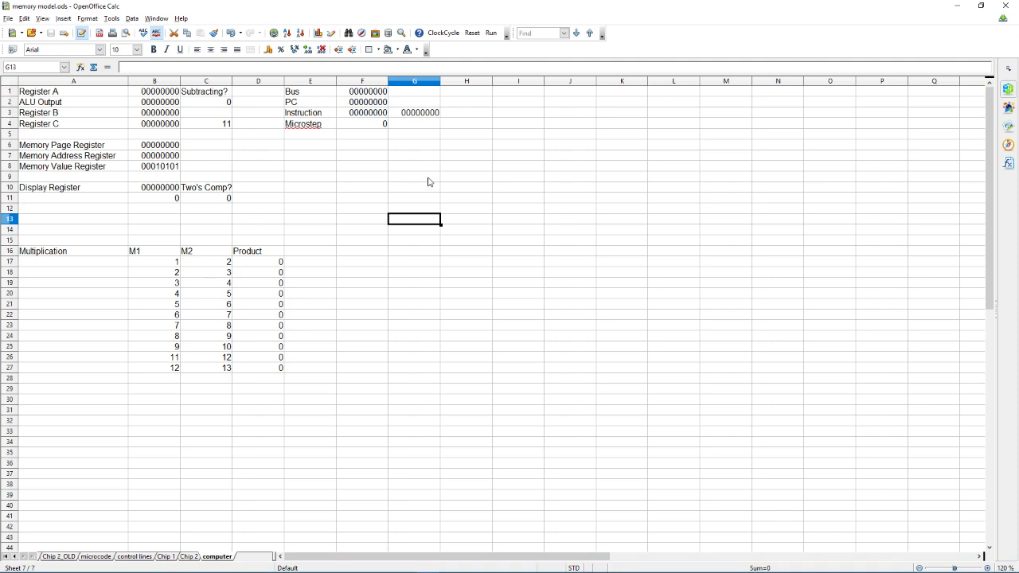
Run the program until Products 2 through 156 are filled and the CPU shows halted.
{"action": "left_click", "coordinate": [493, 33]}
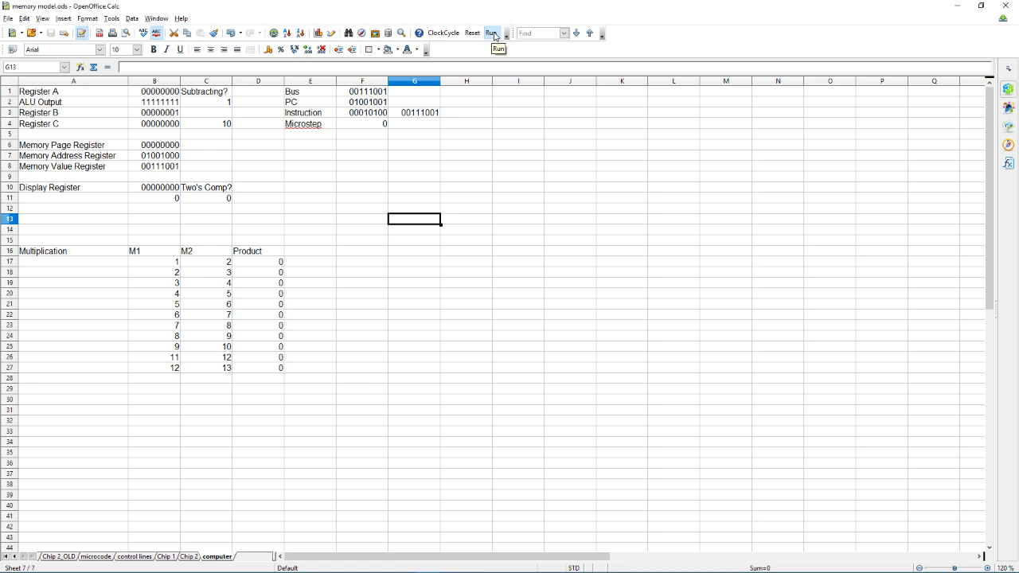
{"action": "scroll", "coordinate": [468, 149], "scroll_direction": "up", "scroll_amount": 5, "text": "ctrl"}
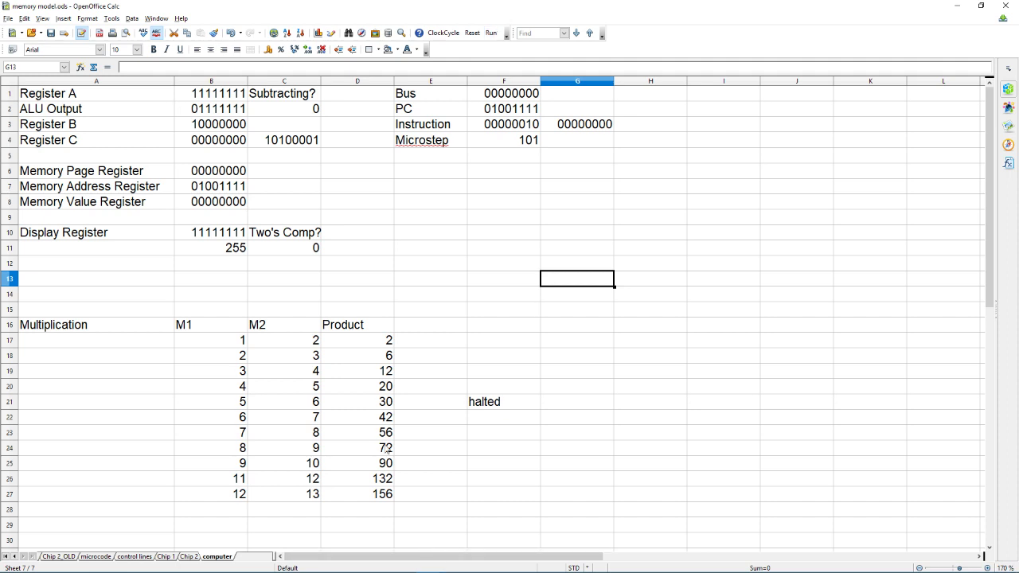
Select the product values D17:D27, then view Chip 2 and Chip 1 memory.
{"action": "scroll", "coordinate": [385, 338], "scroll_direction": "down", "scroll_amount": 2}
{"action": "left_click_drag", "start_coordinate": [368, 255], "coordinate": [369, 422]}
{"action": "left_click", "coordinate": [191, 557]}
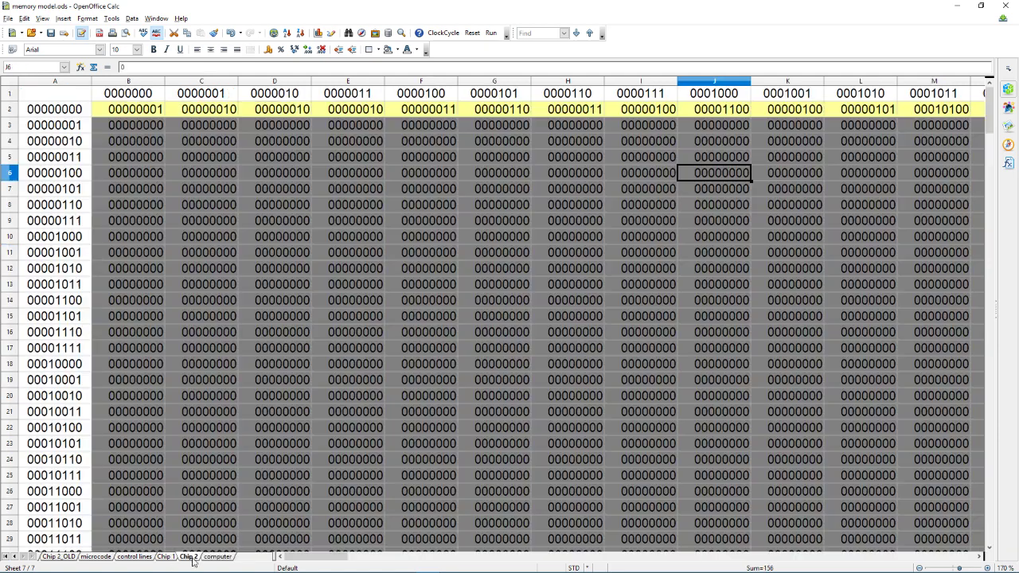
{"action": "left_click_drag", "start_coordinate": [307, 555], "coordinate": [268, 542]}
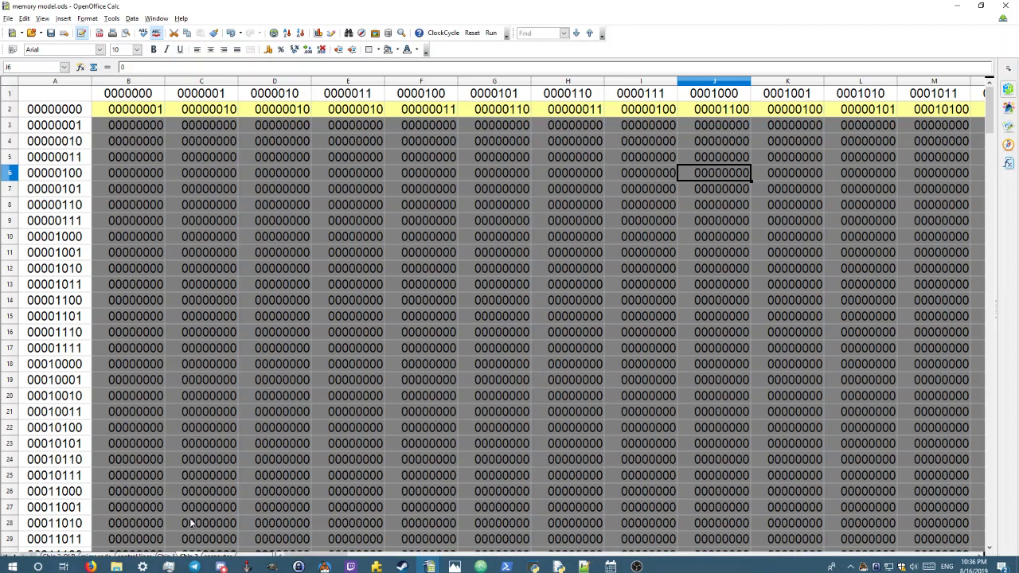
{"action": "left_click", "coordinate": [166, 556]}
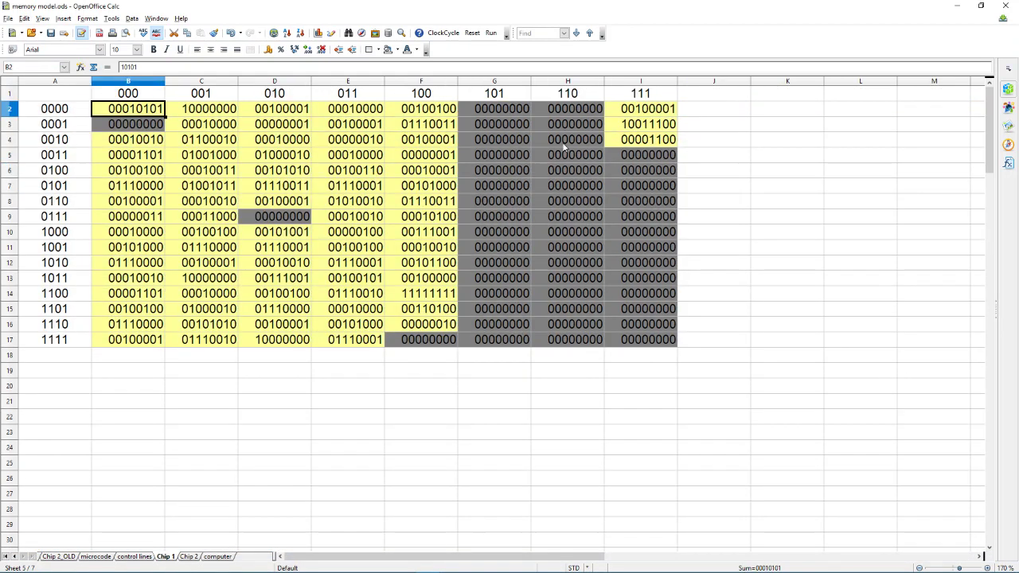
Look at line 18 of the yeet.asm source in Notepad++, then return to Calc.
{"action": "mouse_move", "coordinate": [657, 566]}
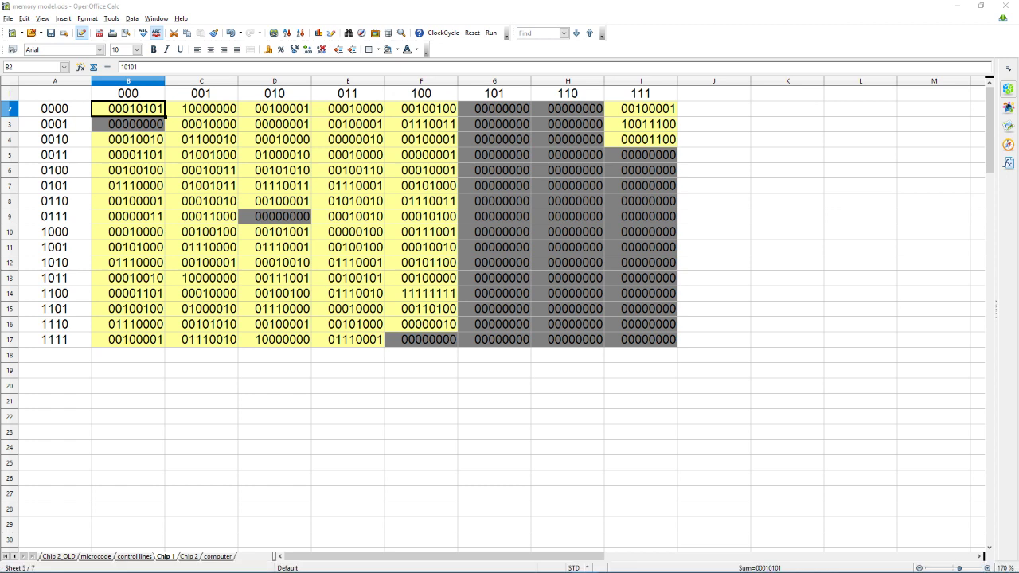
{"action": "key", "text": "alt+Tab"}
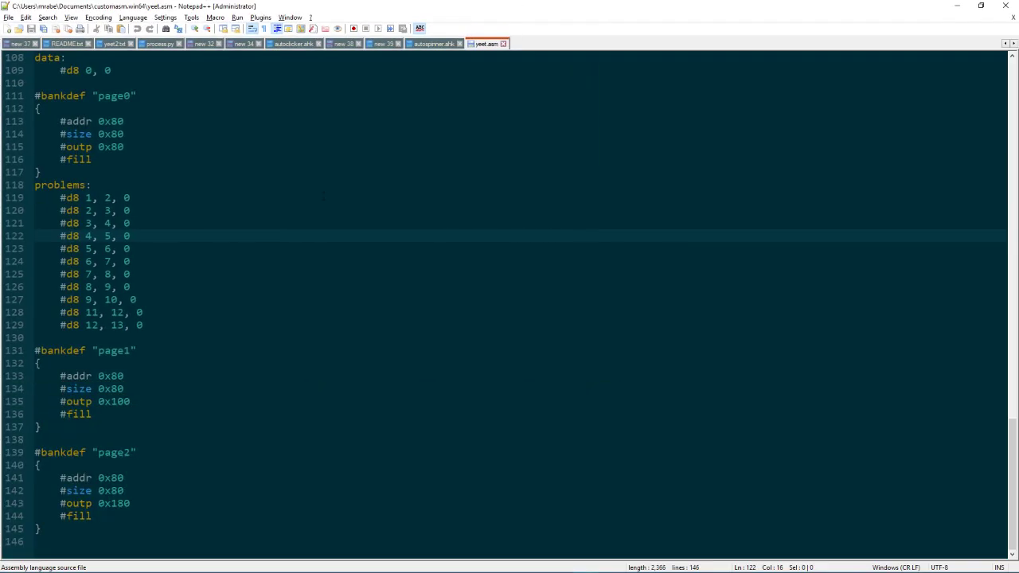
{"action": "scroll", "coordinate": [167, 213], "scroll_direction": "up", "scroll_amount": 20}
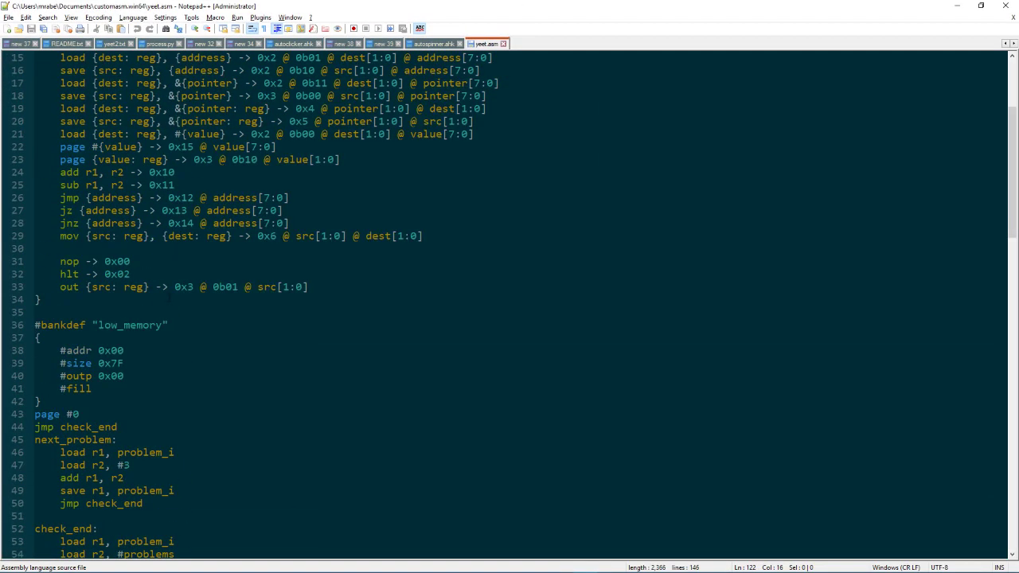
{"action": "left_click", "coordinate": [318, 273]}
{"action": "scroll", "coordinate": [509, 303], "scroll_direction": "down", "scroll_amount": 10}
{"action": "key", "text": "alt+Tab"}
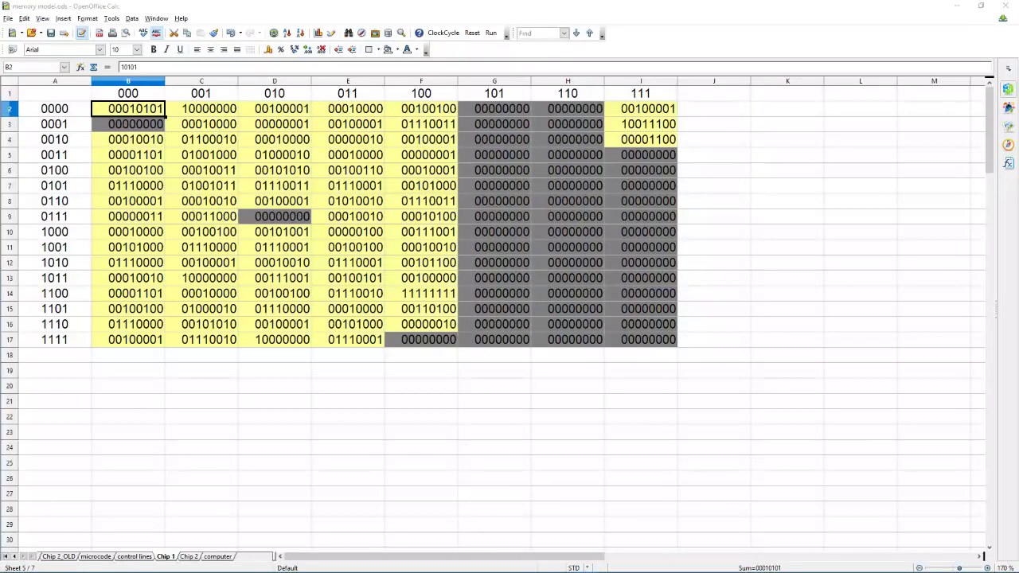
Save the workbook from Chip 1 and glance at the Chip 2 and computer sheets.
{"action": "left_click", "coordinate": [418, 268]}
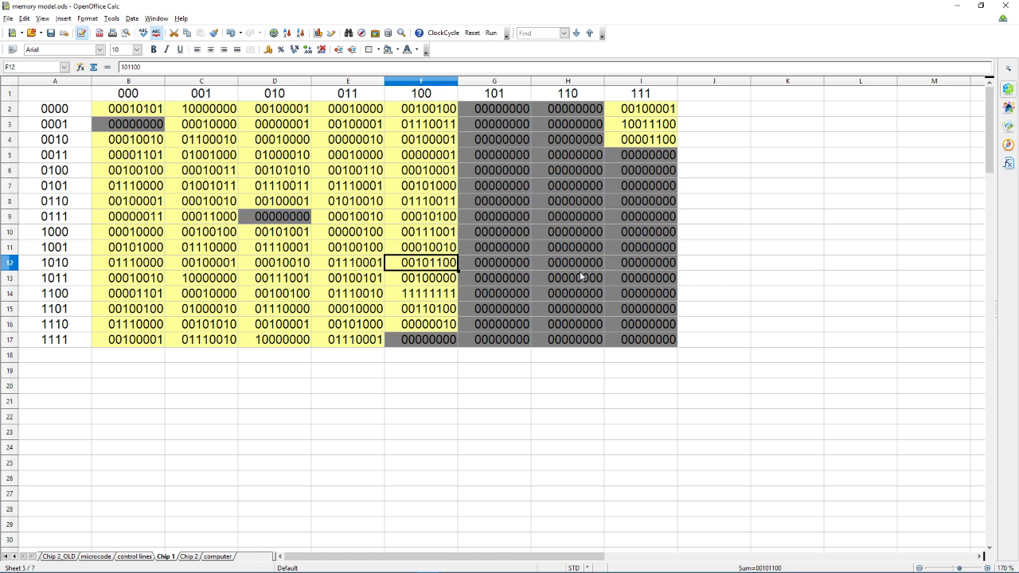
{"action": "key", "text": "ctrl+s"}
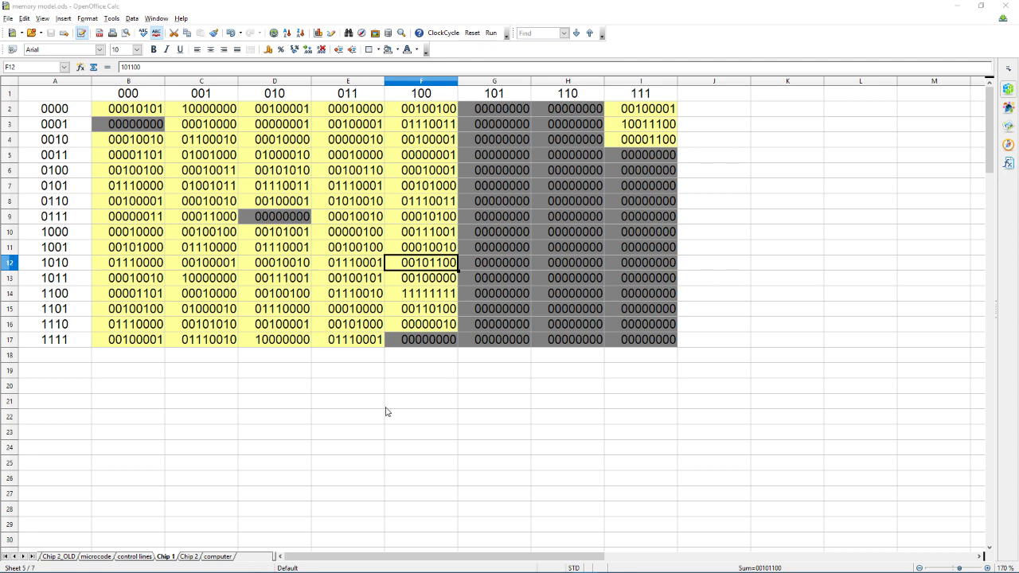
{"action": "left_click", "coordinate": [189, 557]}
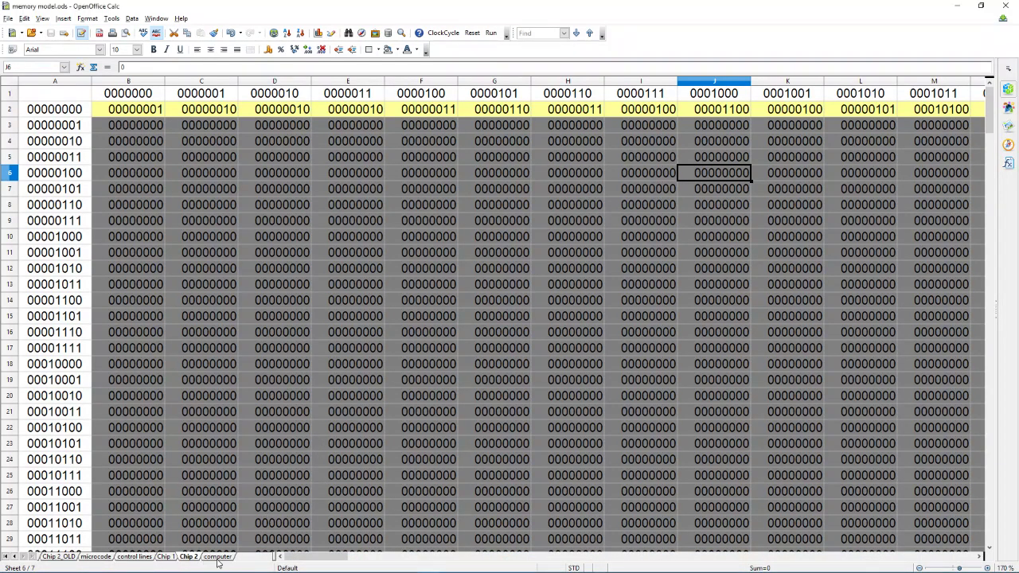
{"action": "left_click", "coordinate": [218, 558]}
Move through Chip 2 and Chip 1 to the control lines sheet listing 23 signals.
{"action": "scroll", "coordinate": [233, 365], "scroll_direction": "up", "scroll_amount": 2}
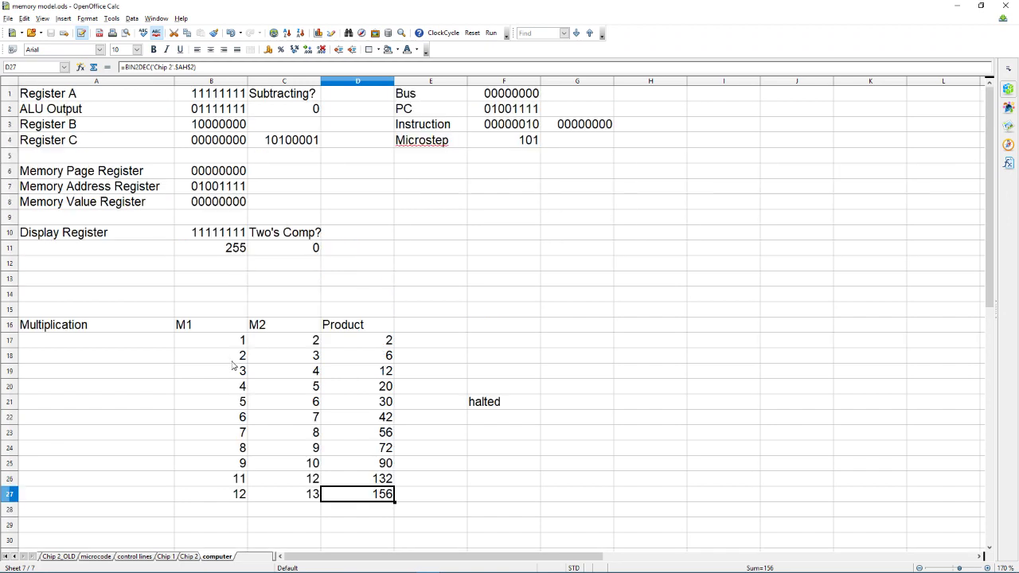
{"action": "left_click", "coordinate": [189, 558]}
{"action": "left_click", "coordinate": [165, 557]}
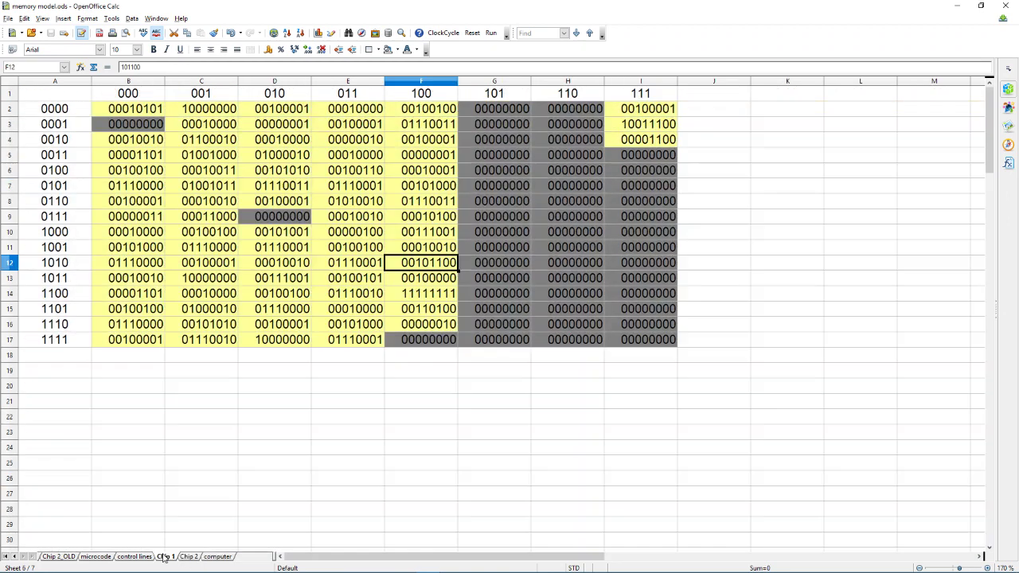
{"action": "left_click", "coordinate": [136, 557]}
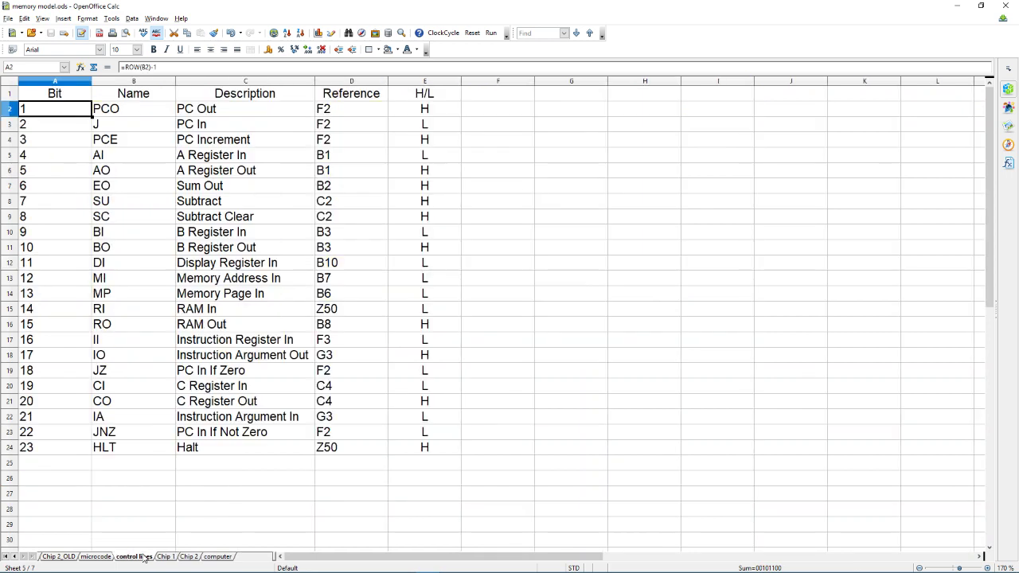
Scroll through the instruction rows of the microcode sheet.
{"action": "left_click", "coordinate": [95, 557]}
{"action": "scroll", "coordinate": [239, 386], "scroll_direction": "down", "scroll_amount": 20}
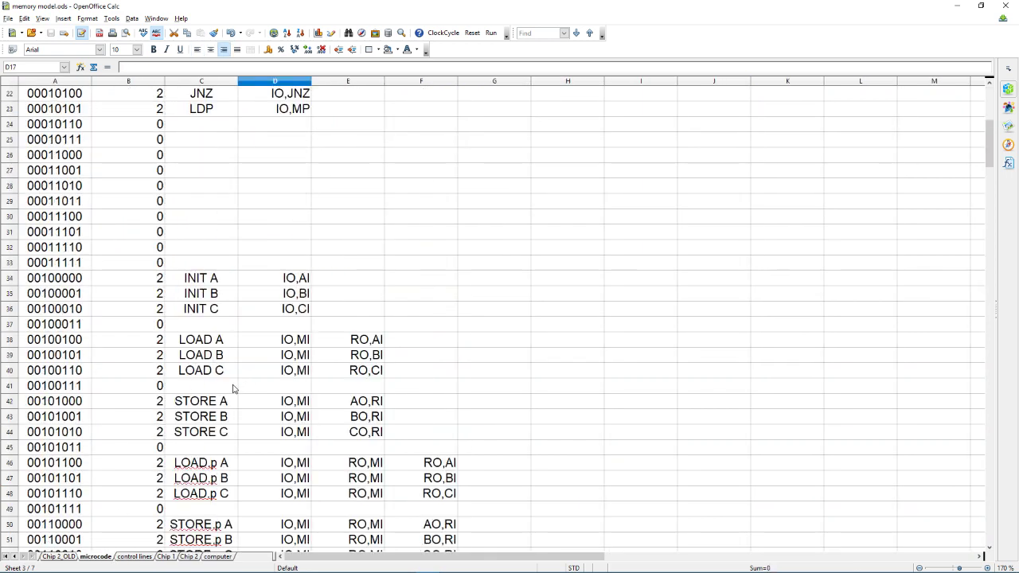
{"action": "scroll", "coordinate": [215, 410], "scroll_direction": "down", "scroll_amount": 12}
{"action": "scroll", "coordinate": [171, 476], "scroll_direction": "up", "scroll_amount": 9}
{"action": "scroll", "coordinate": [171, 476], "scroll_direction": "up", "scroll_amount": 20}
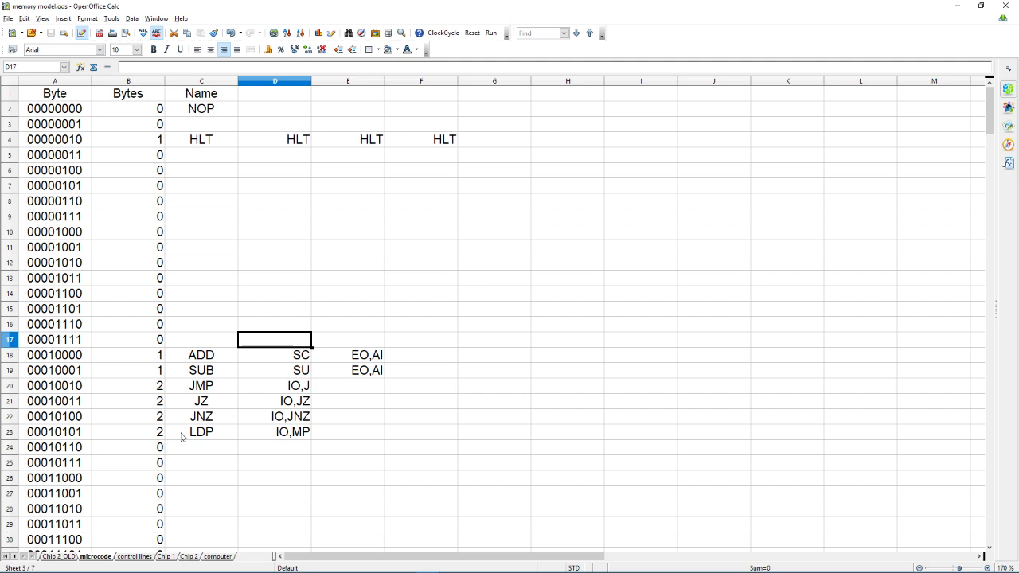
{"action": "scroll", "coordinate": [217, 405], "scroll_direction": "down", "scroll_amount": 11}
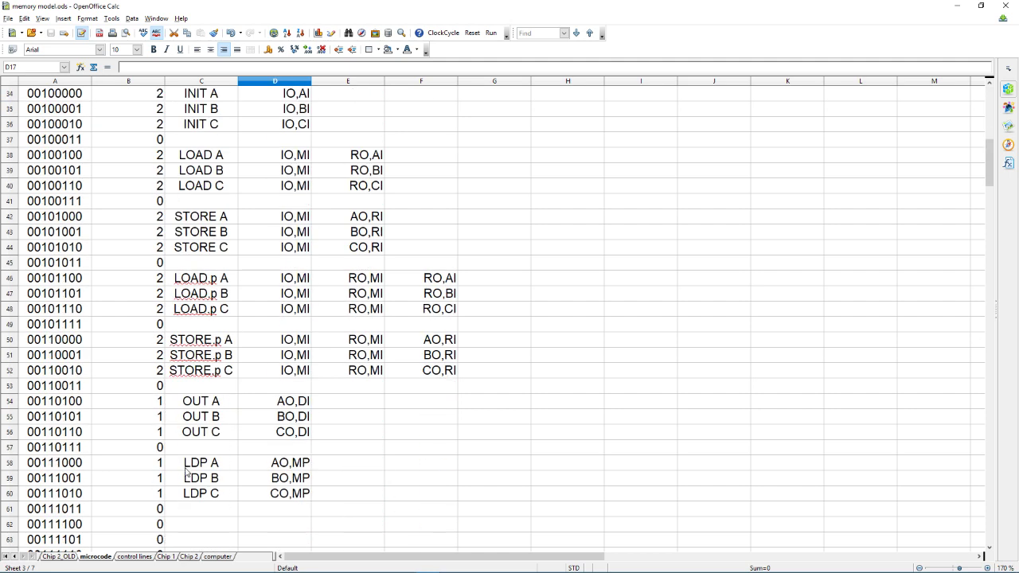
{"action": "scroll", "coordinate": [213, 299], "scroll_direction": "down", "scroll_amount": 3}
{"action": "scroll", "coordinate": [214, 299], "scroll_direction": "down", "scroll_amount": 20}
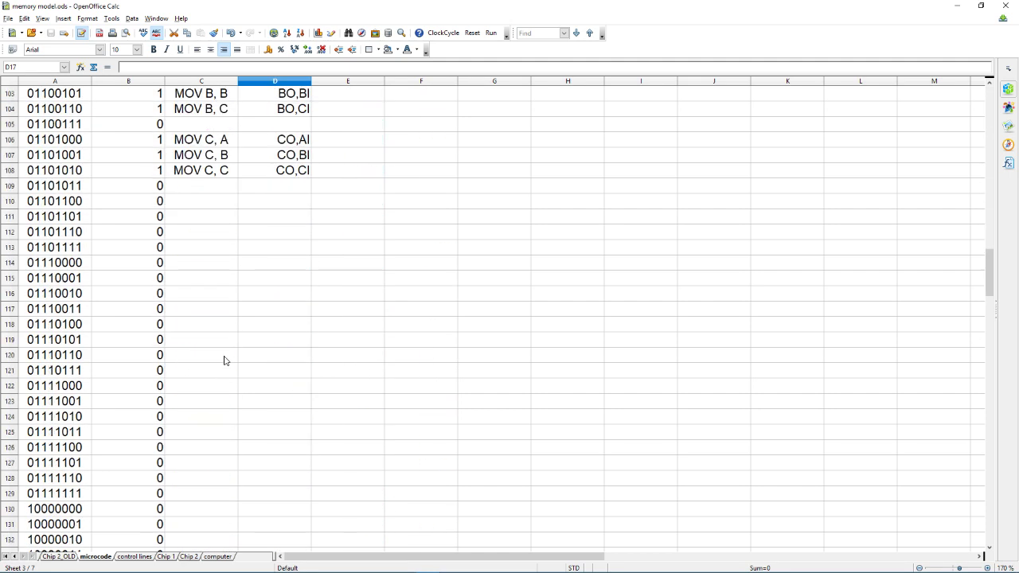
{"action": "scroll", "coordinate": [225, 373], "scroll_direction": "down", "scroll_amount": 14}
{"action": "scroll", "coordinate": [226, 371], "scroll_direction": "up", "scroll_amount": 20}
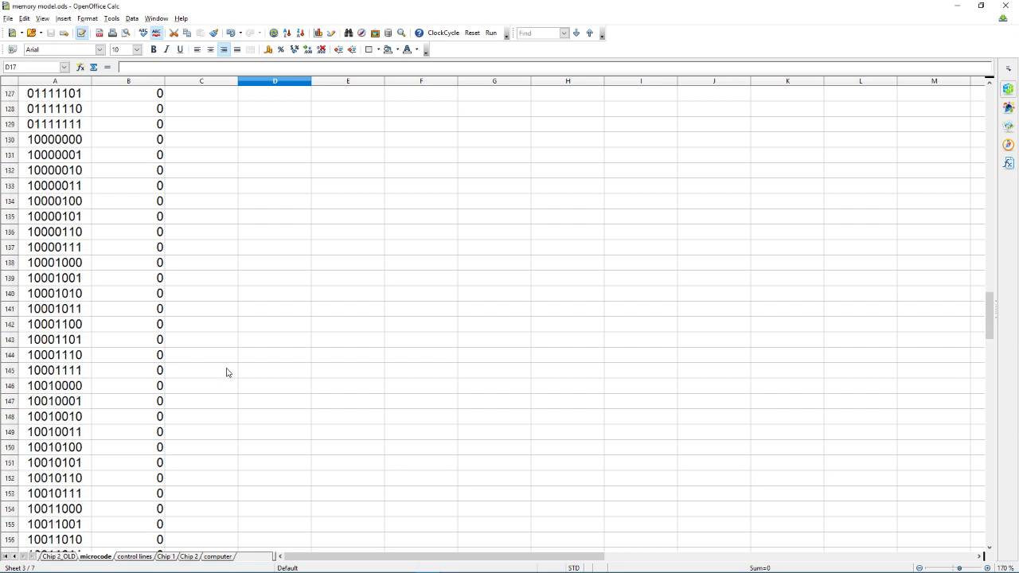
{"action": "scroll", "coordinate": [226, 372], "scroll_direction": "down", "scroll_amount": 20}
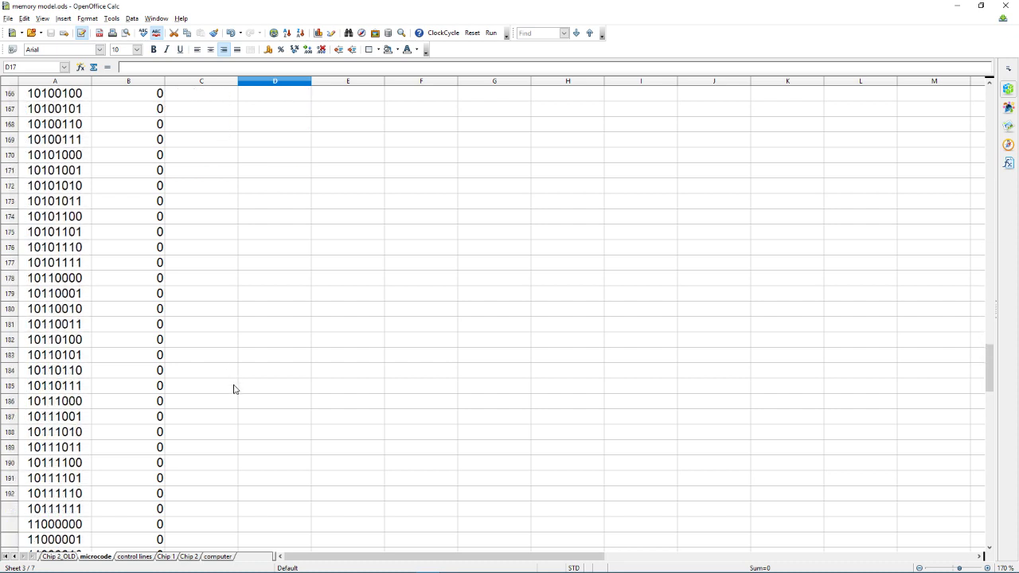
{"action": "scroll", "coordinate": [233, 389], "scroll_direction": "down", "scroll_amount": 14}
{"action": "scroll", "coordinate": [231, 390], "scroll_direction": "up", "scroll_amount": 4}
{"action": "scroll", "coordinate": [227, 398], "scroll_direction": "down", "scroll_amount": 4}
{"action": "scroll", "coordinate": [226, 400], "scroll_direction": "up", "scroll_amount": 20}
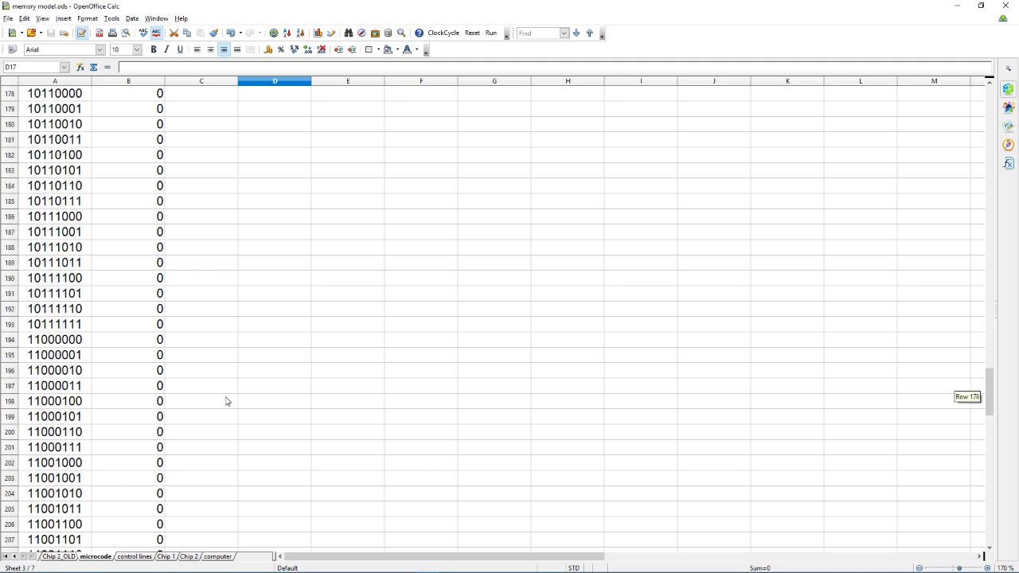
{"action": "scroll", "coordinate": [226, 401], "scroll_direction": "up", "scroll_amount": 20}
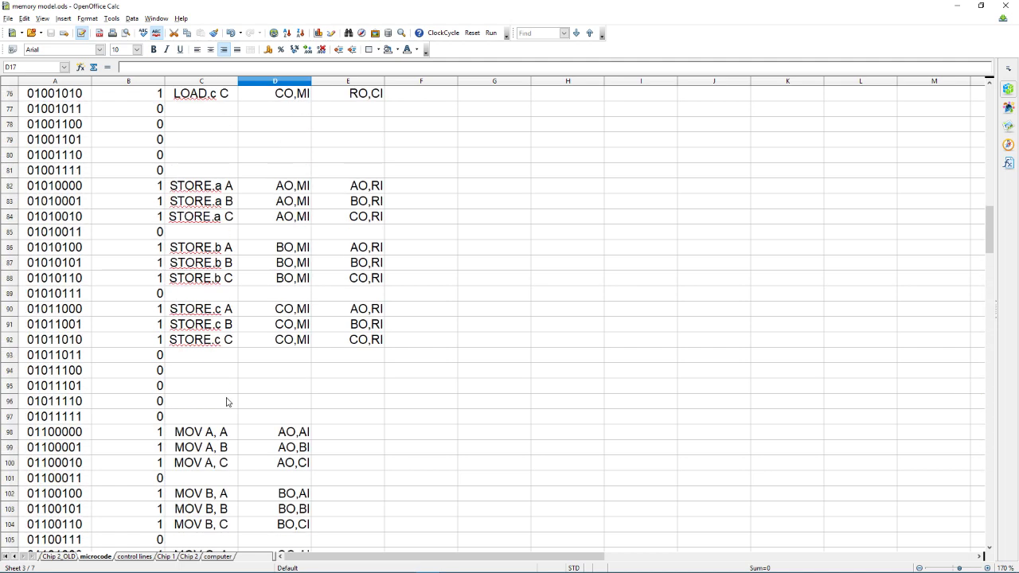
{"action": "scroll", "coordinate": [239, 394], "scroll_direction": "down", "scroll_amount": 3}
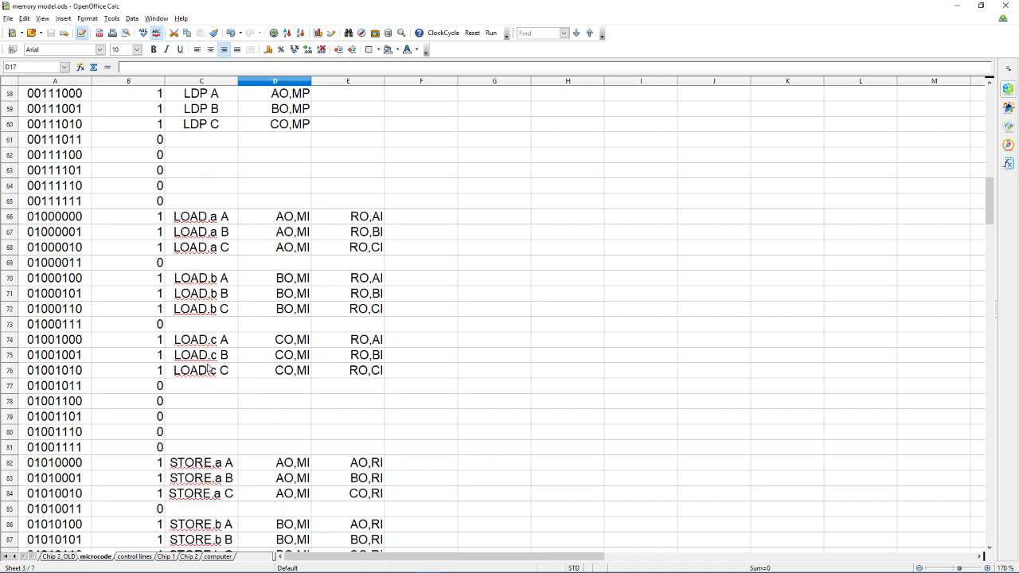
On the computer sheet, point out the Register A, B, C and ALU Output rows.
{"action": "left_click", "coordinate": [217, 556]}
{"action": "left_click", "coordinate": [208, 217]}
{"action": "left_click", "coordinate": [141, 112]}
{"action": "left_click", "coordinate": [125, 96]}
{"action": "left_click", "coordinate": [125, 117]}
{"action": "left_click", "coordinate": [132, 125]}
{"action": "left_click", "coordinate": [136, 143]}
{"action": "left_click", "coordinate": [125, 111]}
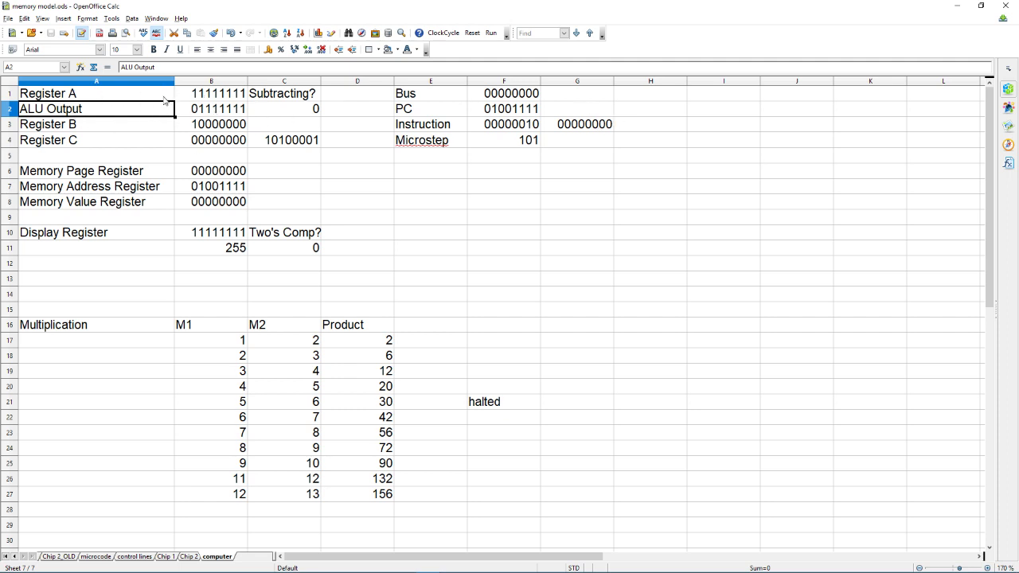
Check the Register A, Register B (10000000) and Register C values.
{"action": "left_click", "coordinate": [203, 94]}
{"action": "left_click", "coordinate": [223, 129]}
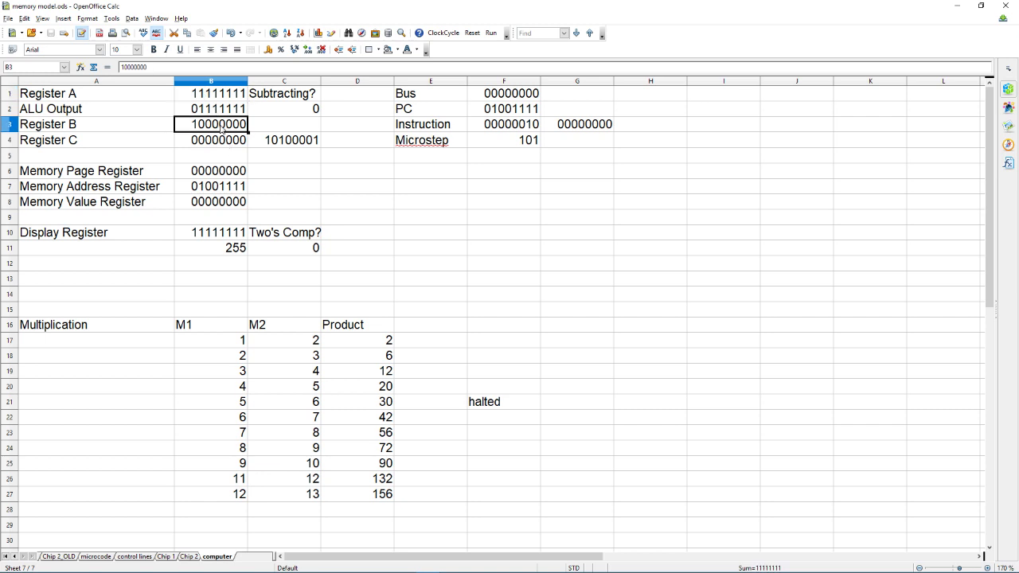
{"action": "left_click", "coordinate": [210, 116]}
{"action": "left_click", "coordinate": [206, 147]}
{"action": "left_click", "coordinate": [256, 122]}
Inspect the ALU Output CHOOSE formula, then switch to the microcode sheet.
{"action": "left_click", "coordinate": [239, 109]}
{"action": "key", "text": "Up"}
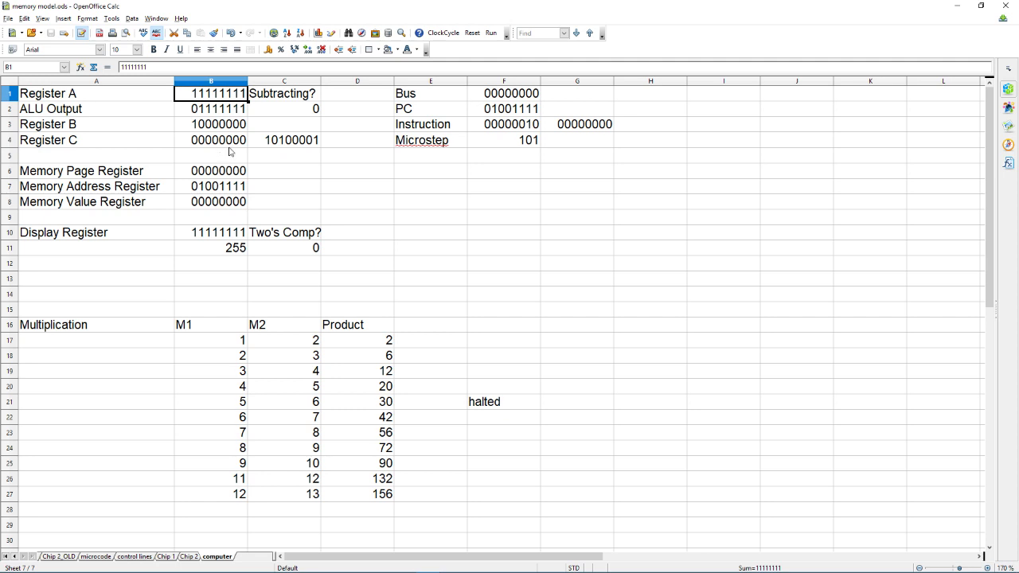
{"action": "left_click_drag", "start_coordinate": [112, 160], "coordinate": [212, 153]}
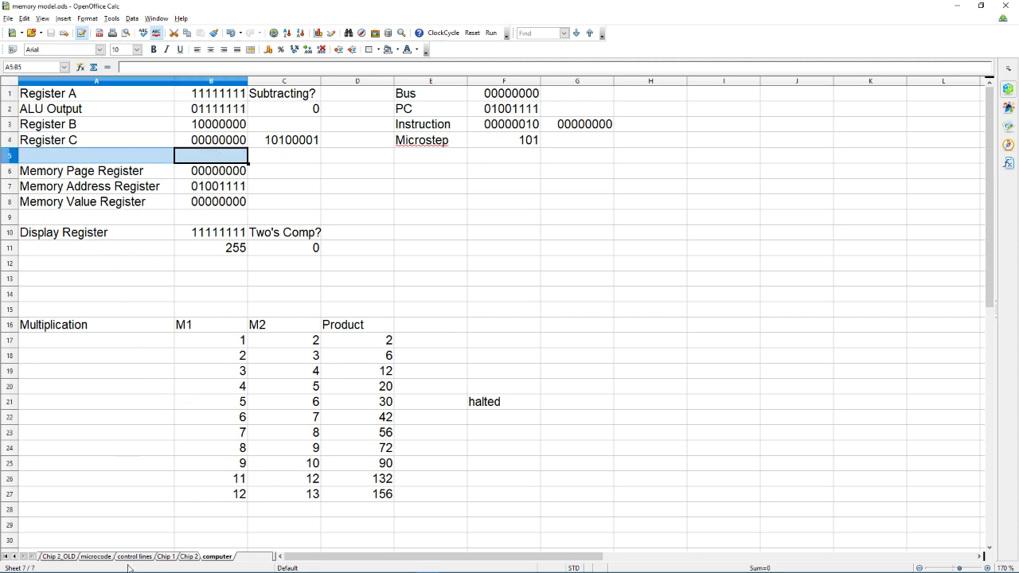
{"action": "left_click", "coordinate": [94, 556]}
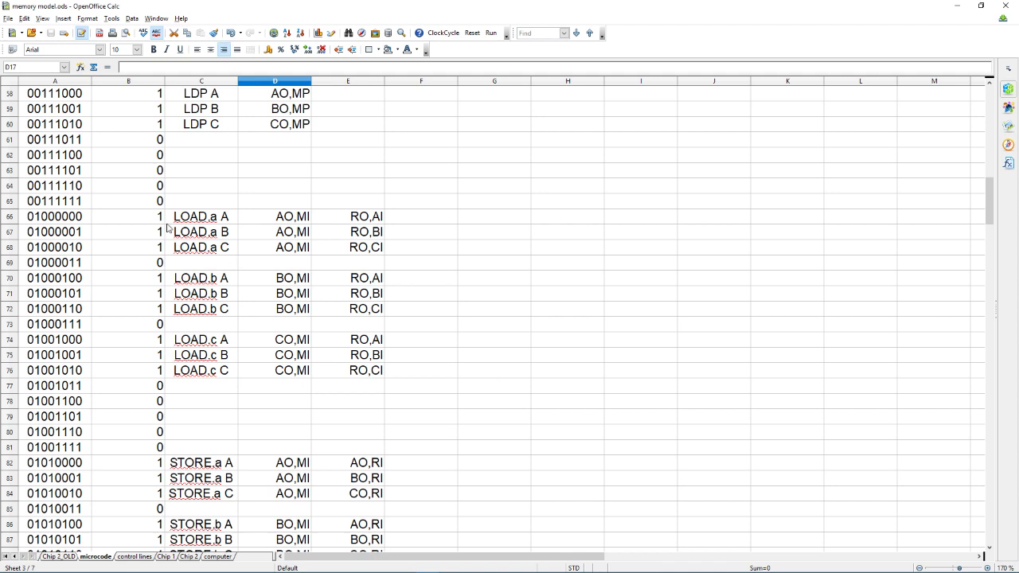
{"action": "scroll", "coordinate": [163, 231], "scroll_direction": "down", "scroll_amount": 1}
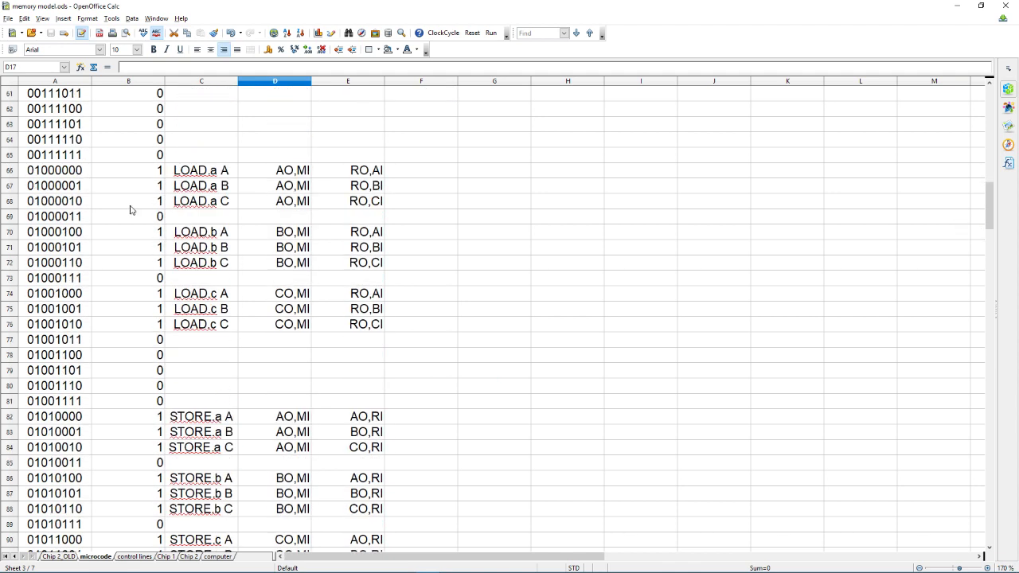
{"action": "left_click", "coordinate": [130, 223]}
{"action": "left_click_drag", "start_coordinate": [130, 224], "coordinate": [370, 215]}
{"action": "left_click", "coordinate": [344, 233]}
{"action": "left_click", "coordinate": [275, 221]}
{"action": "left_click", "coordinate": [144, 219]}
{"action": "left_click", "coordinate": [199, 216]}
{"action": "left_click", "coordinate": [343, 215]}
{"action": "left_click", "coordinate": [196, 215]}
{"action": "left_click", "coordinate": [358, 215]}
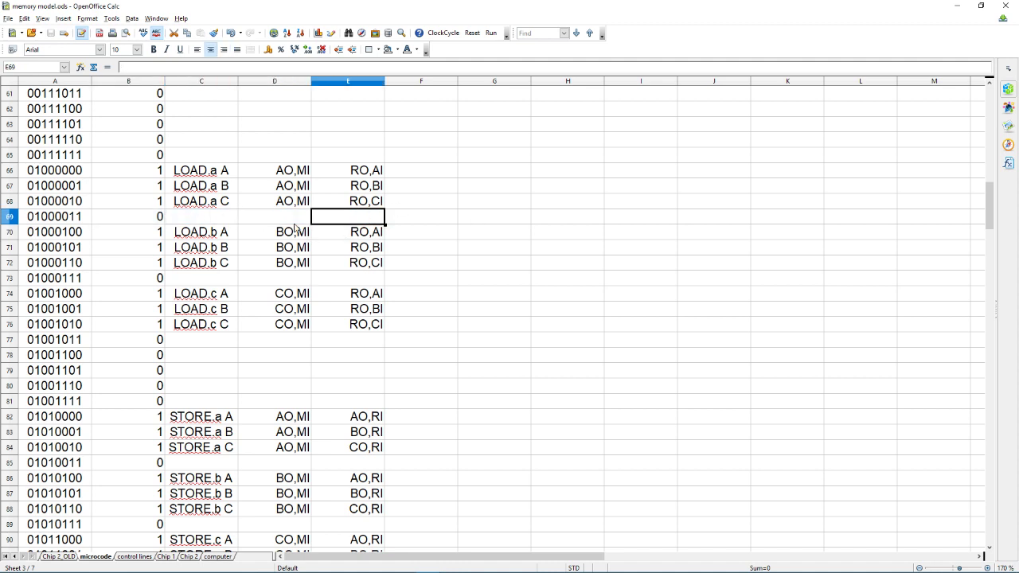
{"action": "left_click", "coordinate": [291, 217]}
{"action": "left_click", "coordinate": [155, 217]}
{"action": "scroll", "coordinate": [177, 219], "scroll_direction": "up", "scroll_amount": 2}
{"action": "scroll", "coordinate": [177, 219], "scroll_direction": "up", "scroll_amount": 14}
{"action": "scroll", "coordinate": [221, 202], "scroll_direction": "down", "scroll_amount": 19}
{"action": "scroll", "coordinate": [215, 265], "scroll_direction": "down", "scroll_amount": 15}
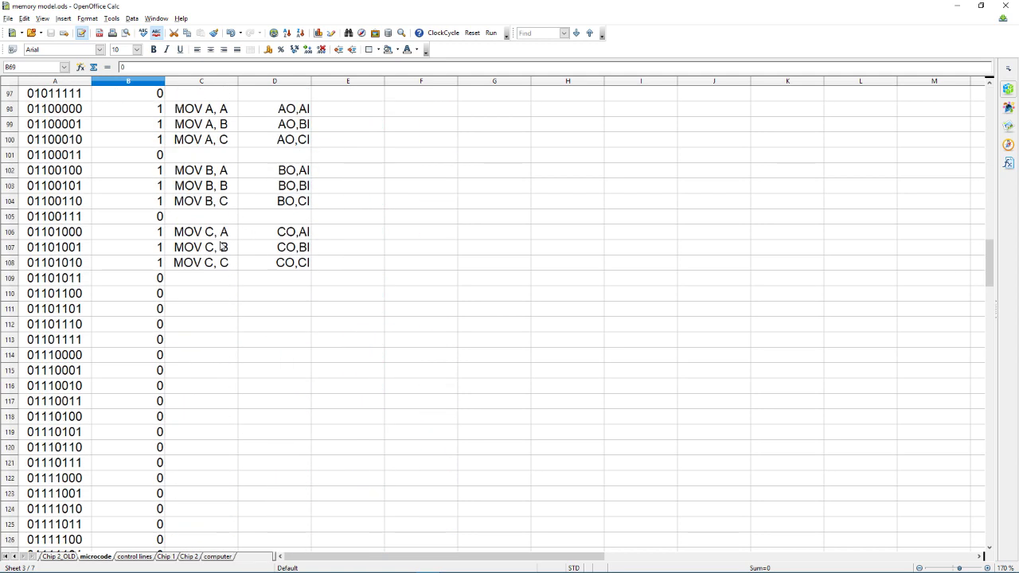
{"action": "scroll", "coordinate": [223, 264], "scroll_direction": "up", "scroll_amount": 14}
{"action": "scroll", "coordinate": [225, 264], "scroll_direction": "up", "scroll_amount": 20}
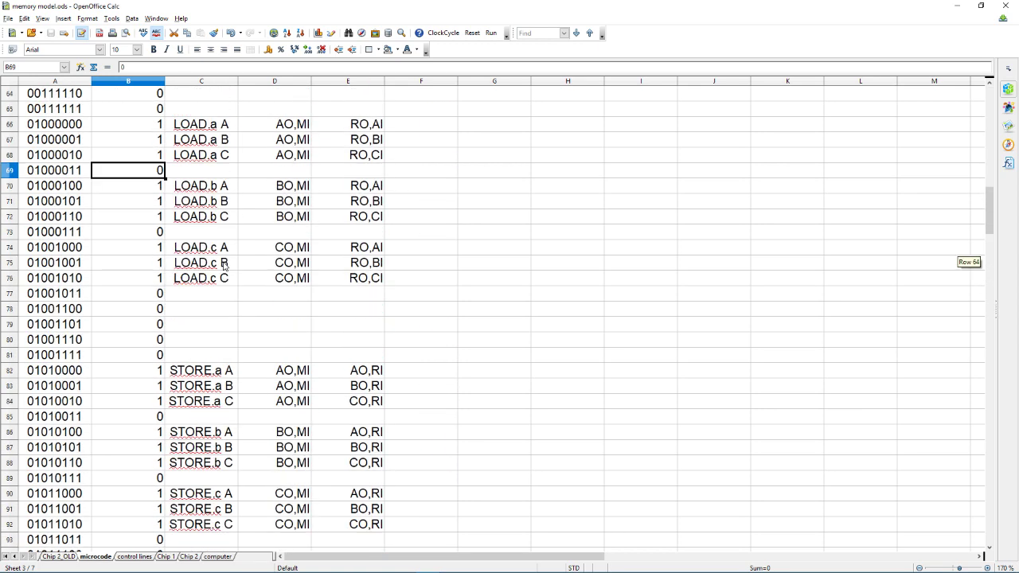
{"action": "scroll", "coordinate": [222, 221], "scroll_direction": "up", "scroll_amount": 4}
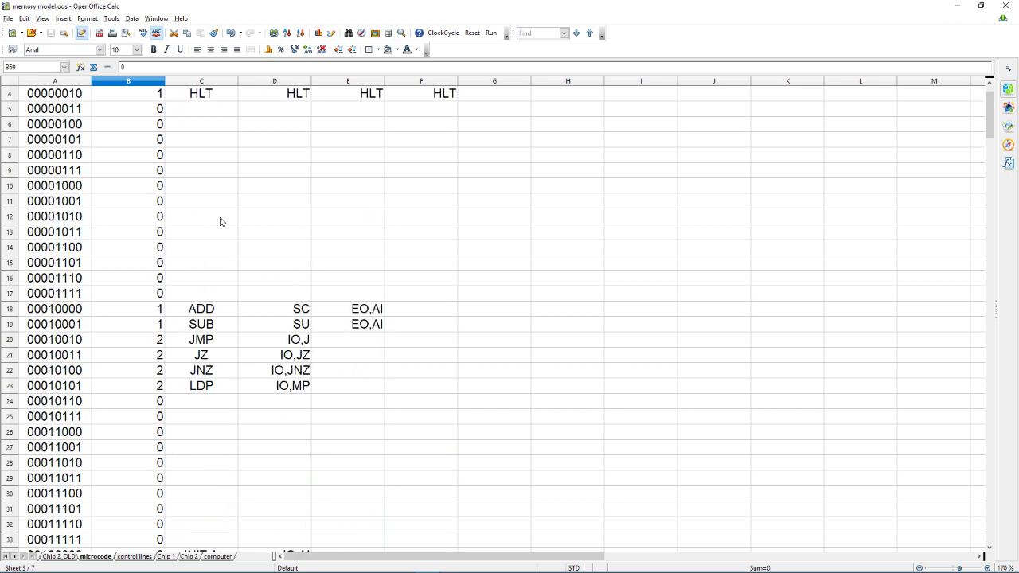
{"action": "scroll", "coordinate": [228, 239], "scroll_direction": "down", "scroll_amount": 12}
{"action": "scroll", "coordinate": [234, 191], "scroll_direction": "up", "scroll_amount": 2}
{"action": "scroll", "coordinate": [235, 191], "scroll_direction": "down", "scroll_amount": 2}
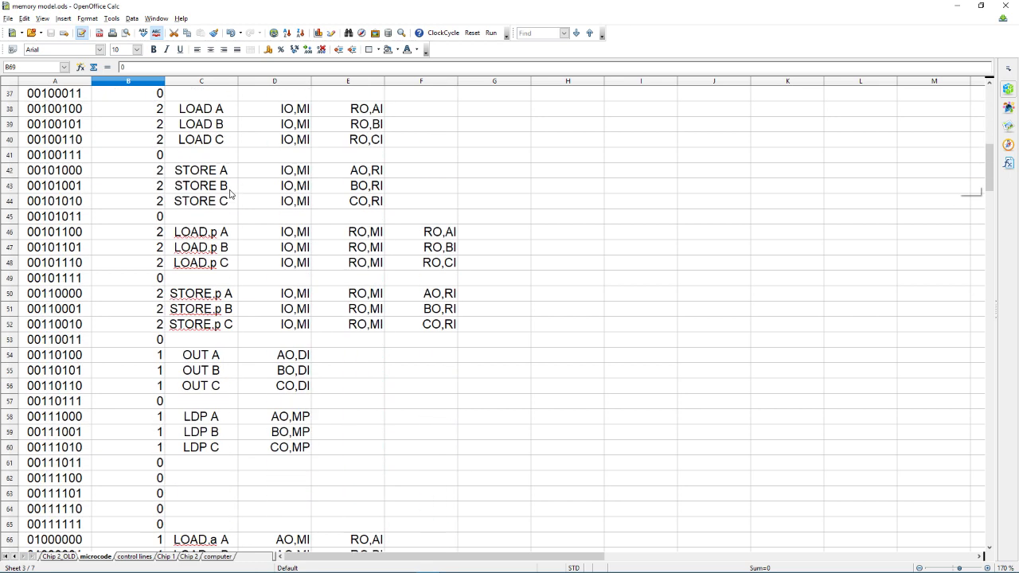
{"action": "scroll", "coordinate": [235, 199], "scroll_direction": "up", "scroll_amount": 1}
{"action": "scroll", "coordinate": [239, 223], "scroll_direction": "down", "scroll_amount": 9}
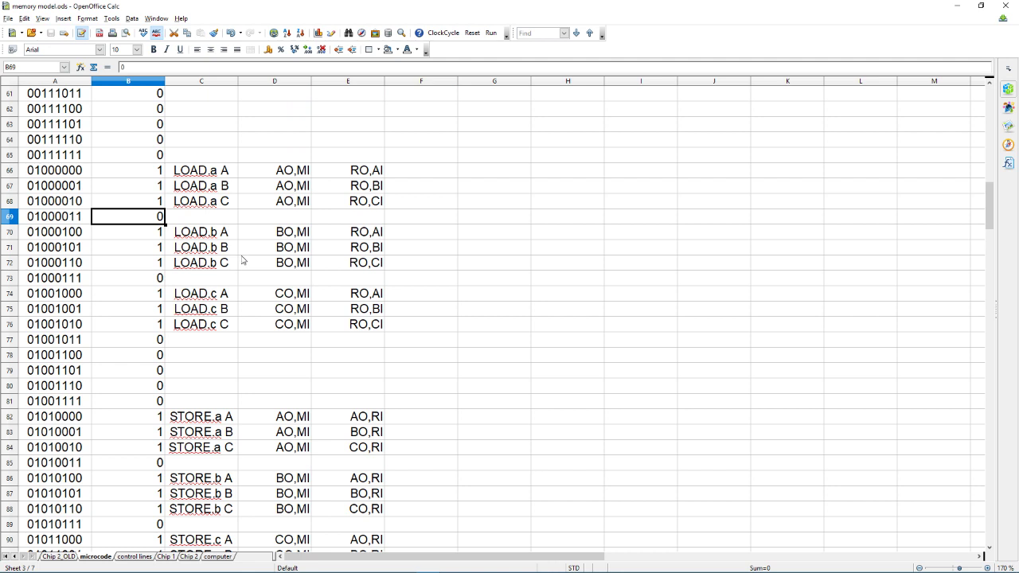
{"action": "left_click_drag", "start_coordinate": [201, 171], "coordinate": [203, 223]}
{"action": "left_click", "coordinate": [130, 203]}
{"action": "scroll", "coordinate": [132, 212], "scroll_direction": "up", "scroll_amount": 10}
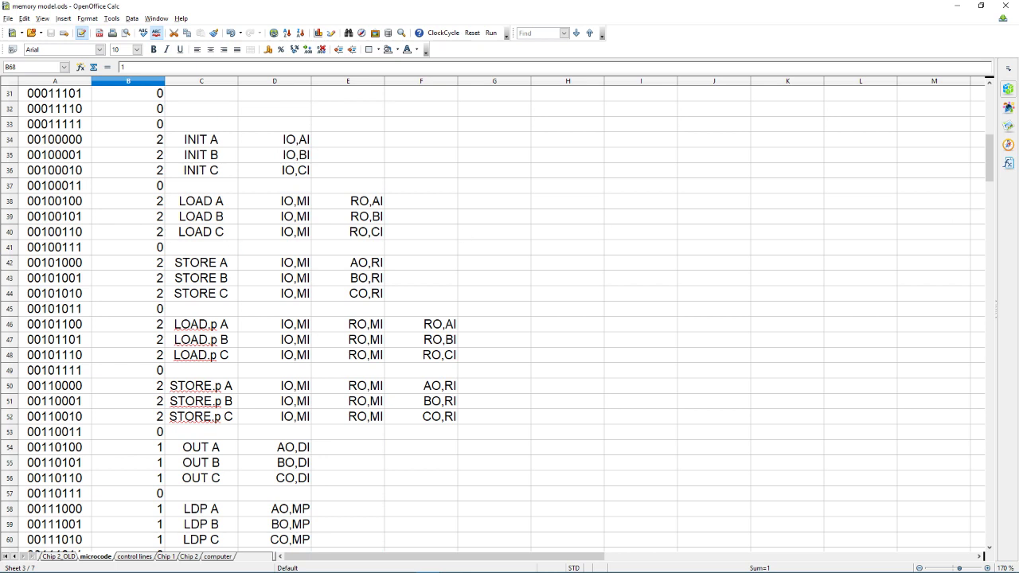
{"action": "left_click_drag", "start_coordinate": [110, 188], "coordinate": [347, 186]}
{"action": "left_click_drag", "start_coordinate": [131, 247], "coordinate": [356, 256]}
{"action": "left_click_drag", "start_coordinate": [117, 208], "coordinate": [124, 242]}
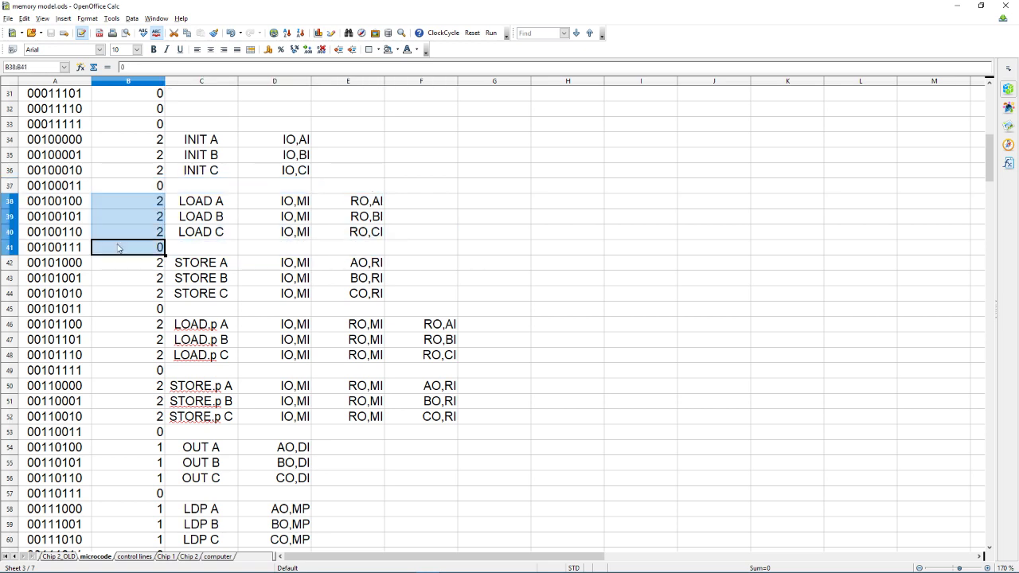
{"action": "double_click", "coordinate": [71, 206]}
{"action": "left_click", "coordinate": [109, 249]}
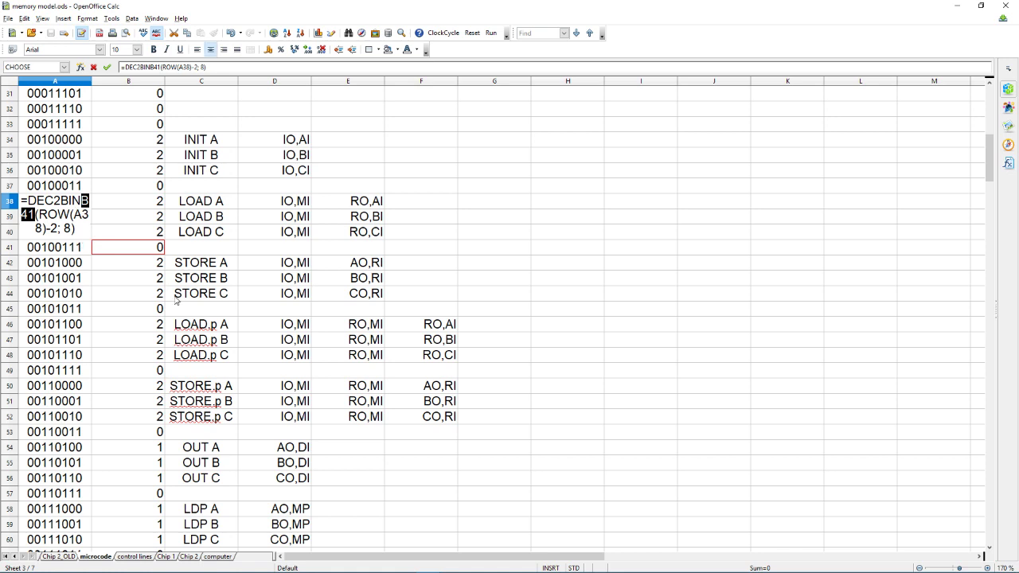
{"action": "key", "text": "Escape"}
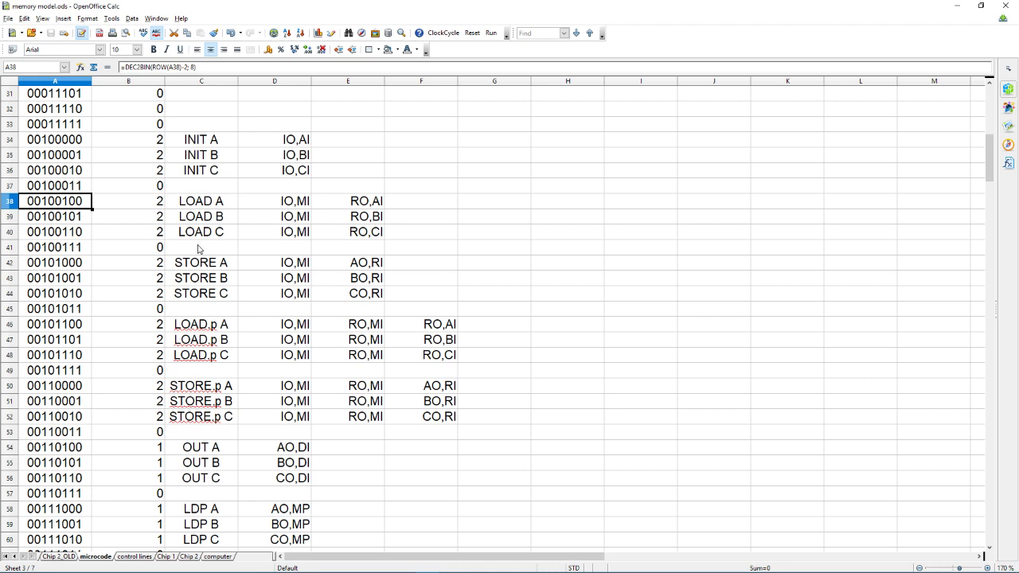
{"action": "scroll", "coordinate": [204, 282], "scroll_direction": "down", "scroll_amount": 5}
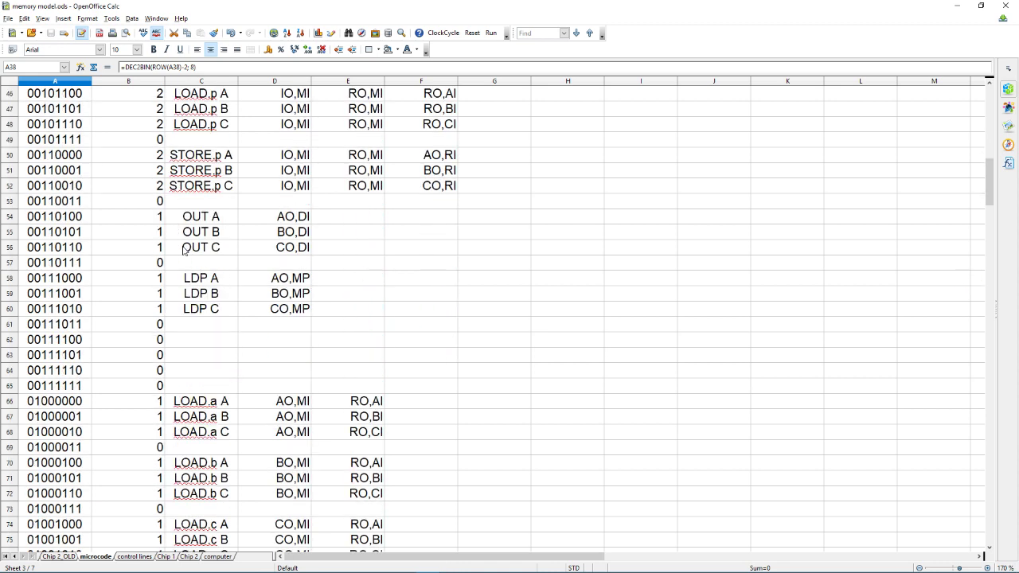
{"action": "left_click", "coordinate": [191, 221]}
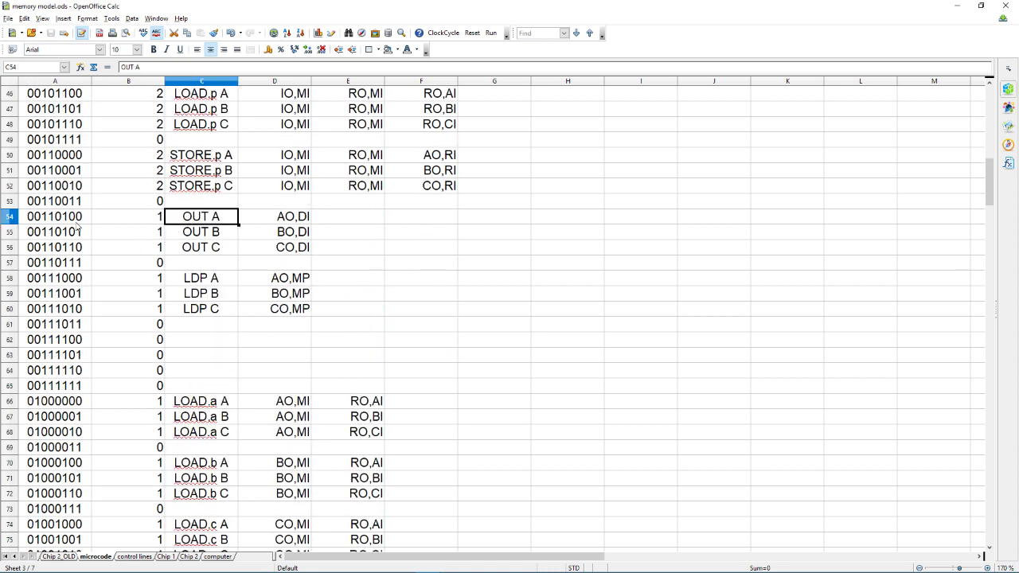
{"action": "scroll", "coordinate": [213, 273], "scroll_direction": "down", "scroll_amount": 5}
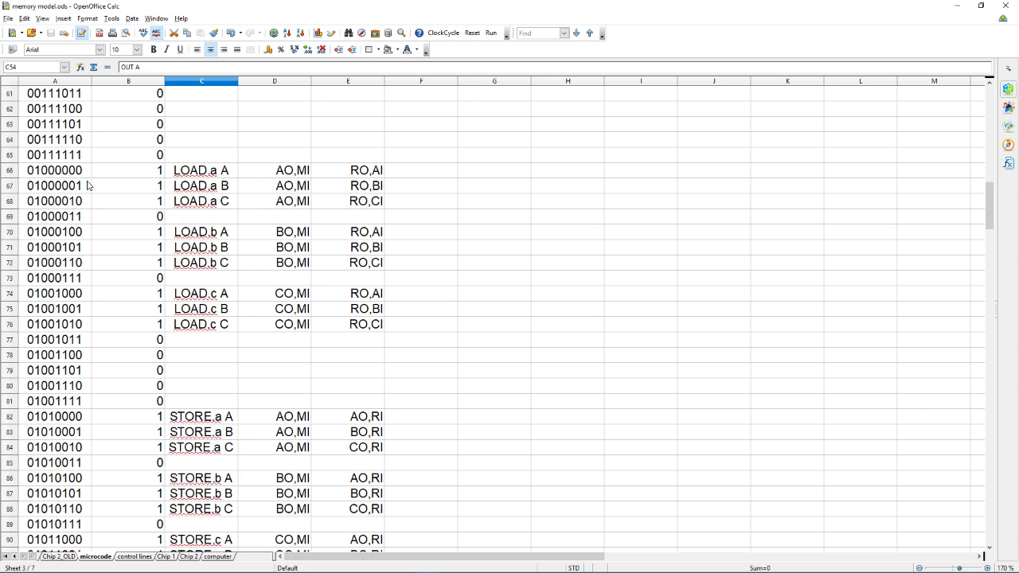
{"action": "scroll", "coordinate": [171, 365], "scroll_direction": "down", "scroll_amount": 6}
{"action": "scroll", "coordinate": [206, 295], "scroll_direction": "up", "scroll_amount": 5}
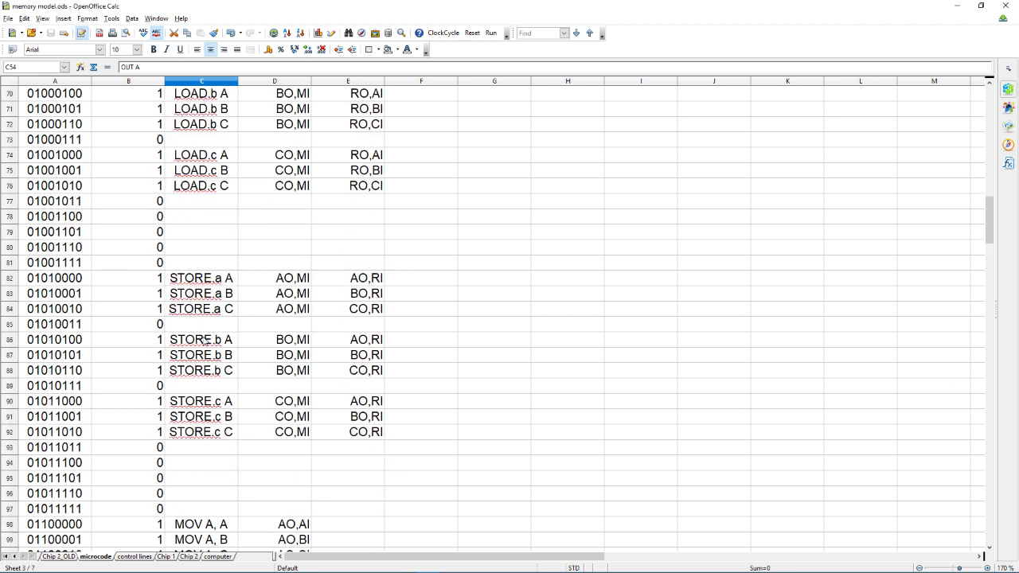